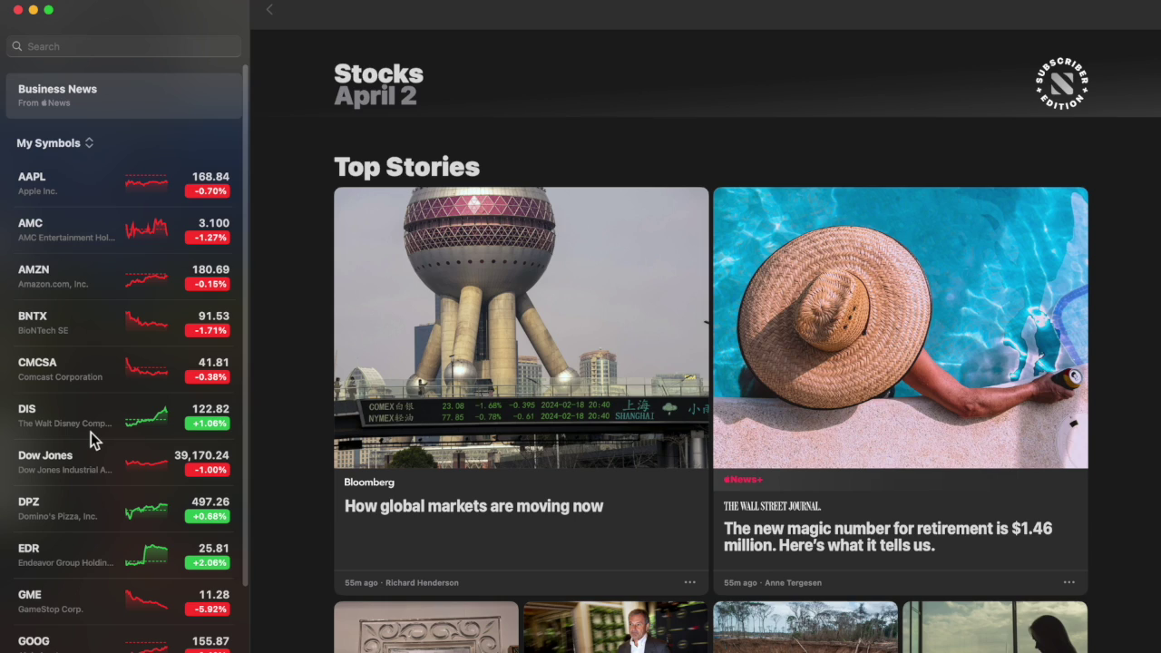
# Step: Open Apple's AAPL page and view its 1-day, 1-week and all-time charts
pyautogui.scroll(-10, 116, 457)
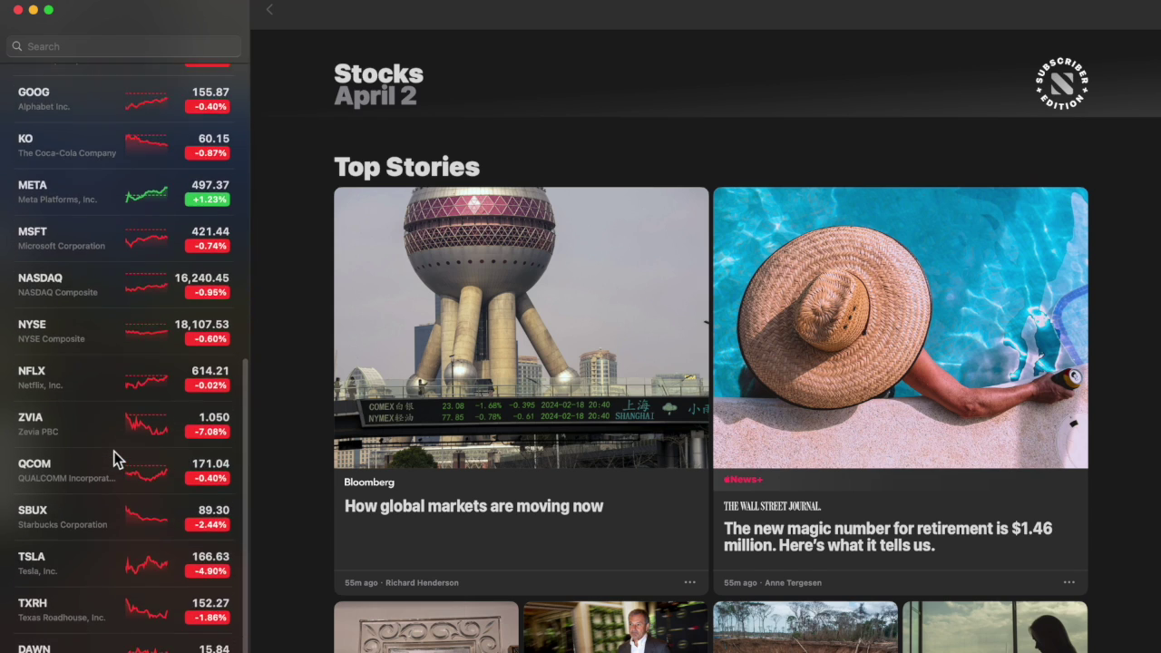
pyautogui.scroll(10, 116, 457)
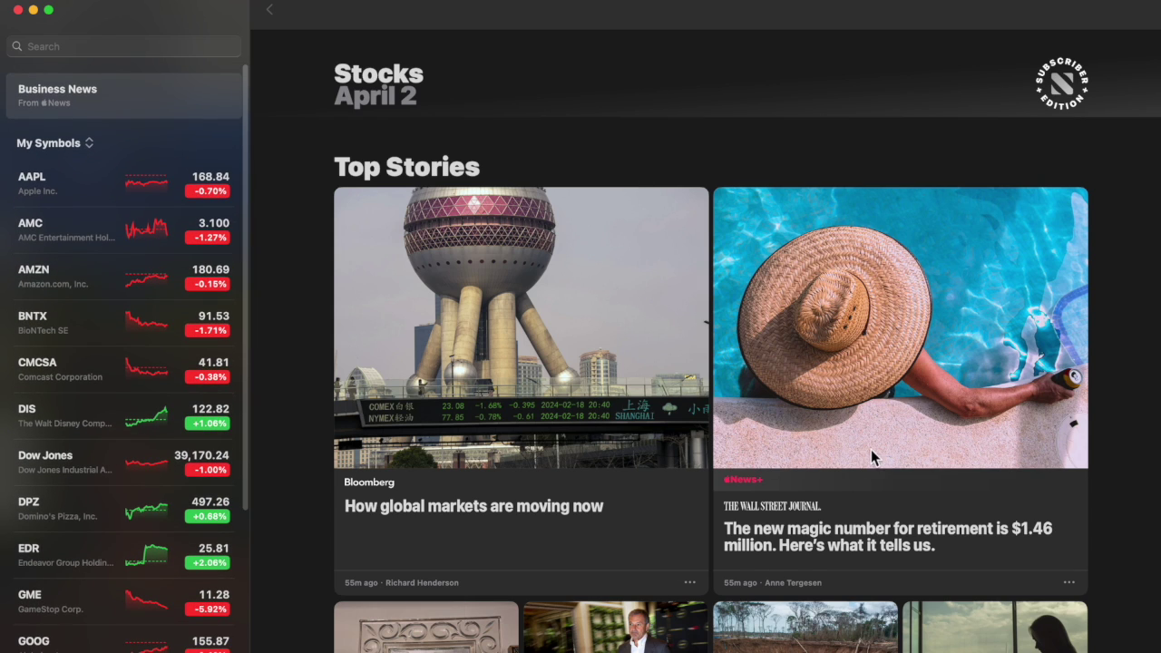
pyautogui.click(68, 185)
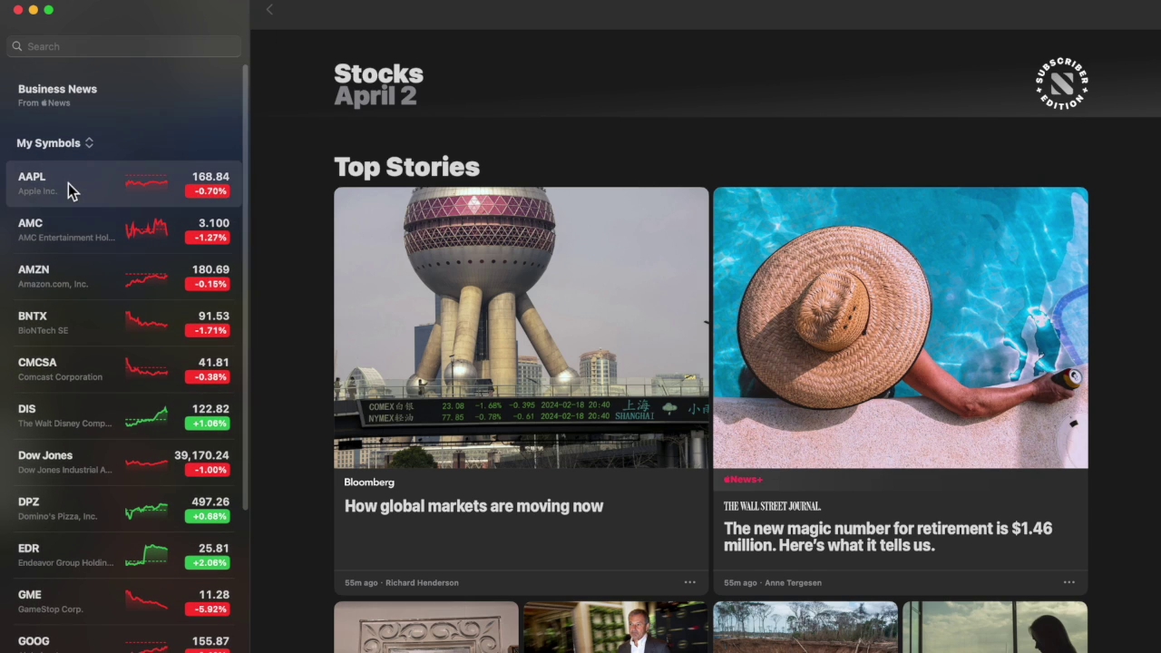
pyautogui.moveTo(490, 231)
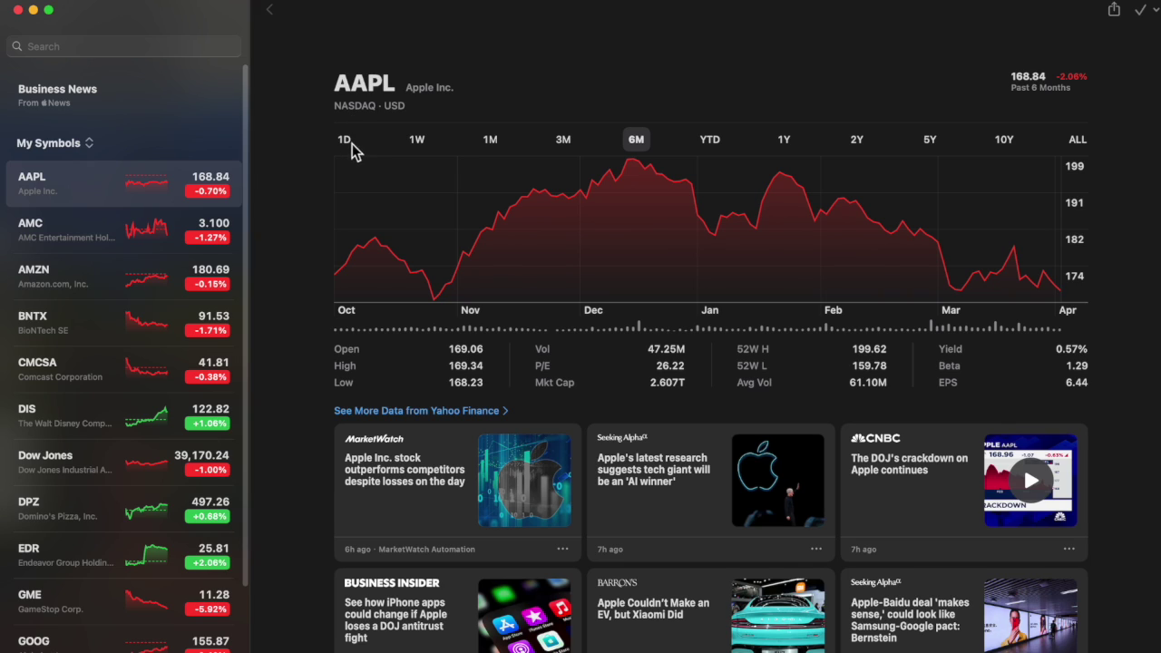
pyautogui.click(346, 141)
pyautogui.click(415, 142)
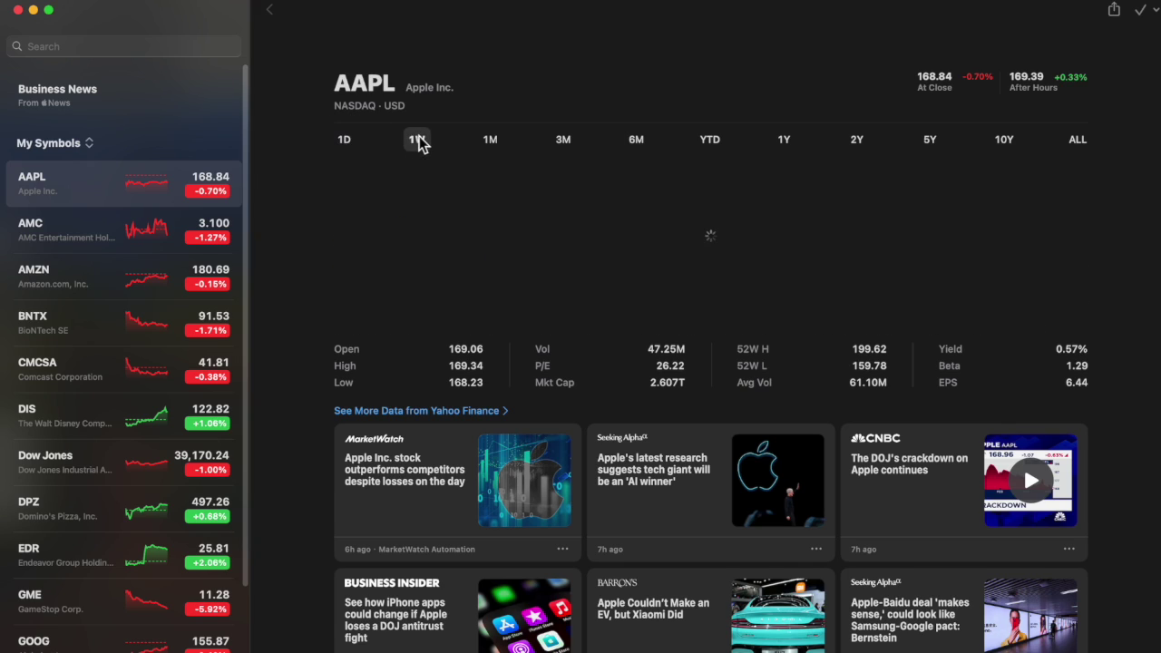
pyautogui.click(347, 143)
pyautogui.click(1077, 143)
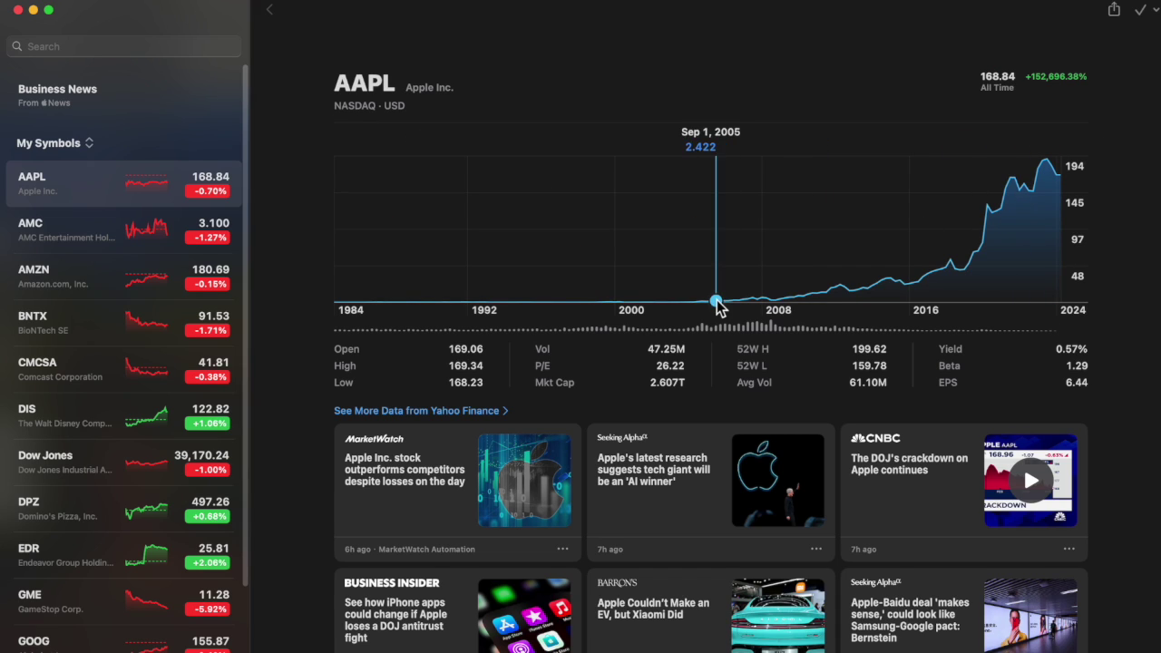
# Step: Cycle the AAPL chart through 1D, ALL, 1M, 3M, 1Y and 2Y, ending on 5Y
pyautogui.moveTo(818, 297)
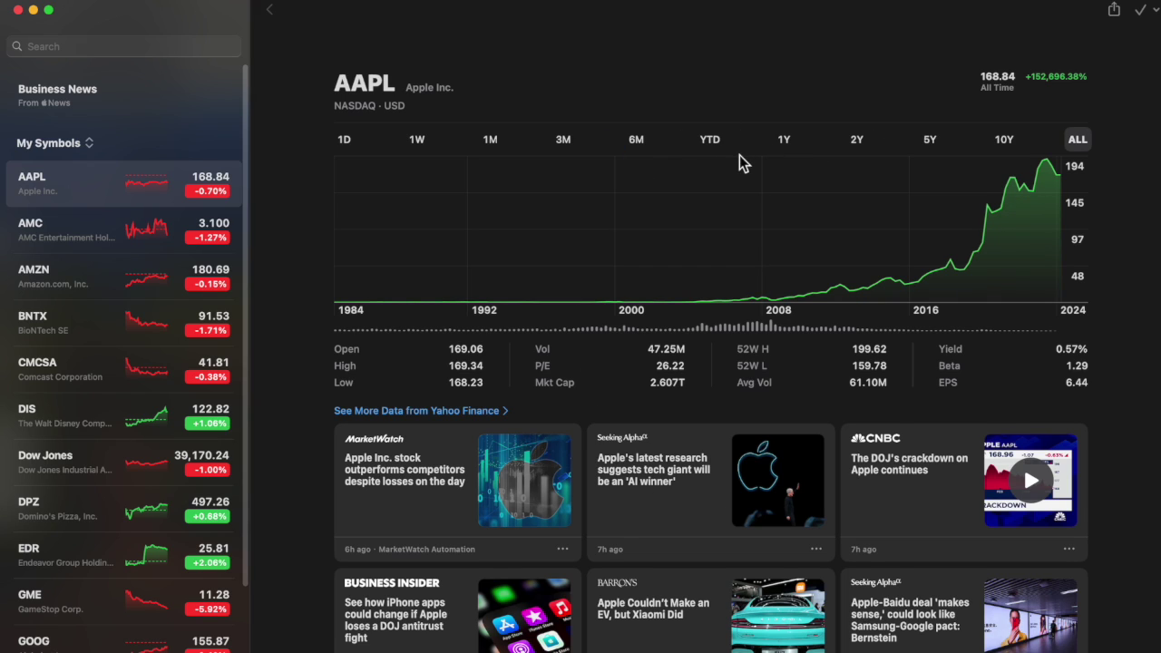
pyautogui.click(345, 141)
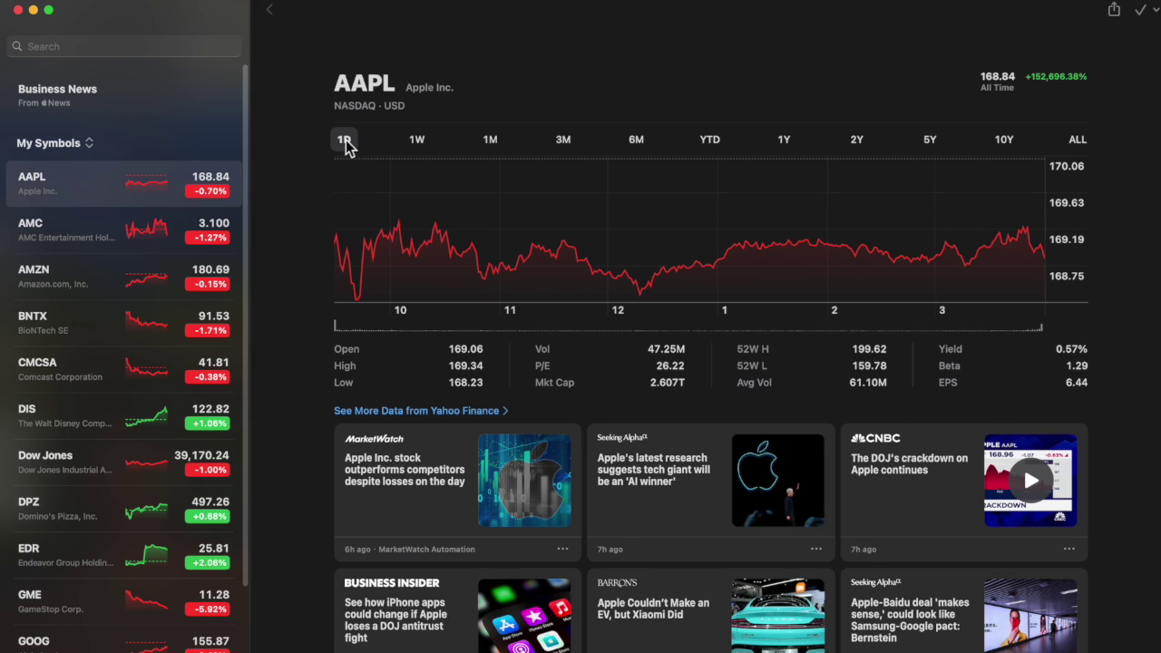
pyautogui.click(1078, 140)
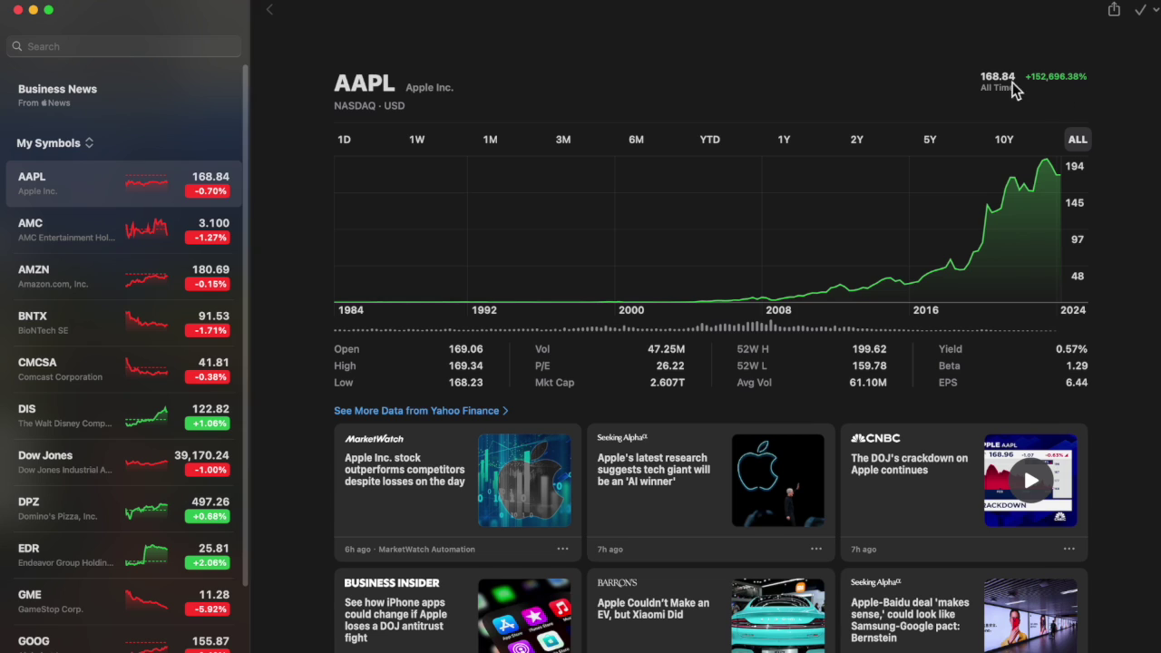
pyautogui.click(491, 140)
pyautogui.click(562, 141)
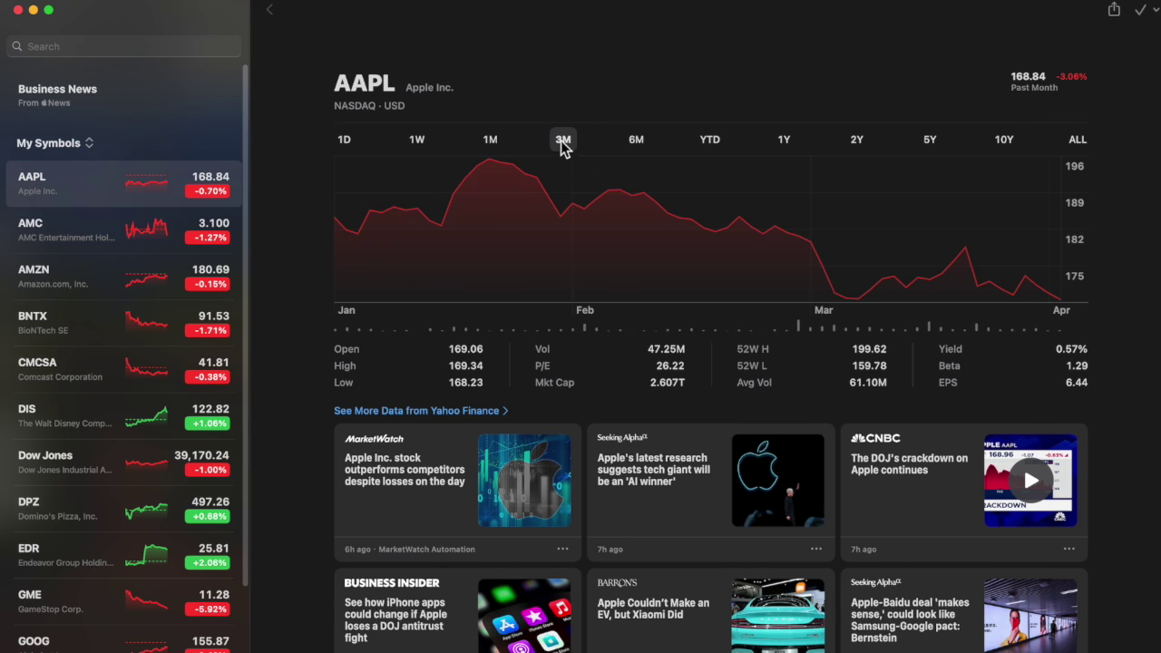
pyautogui.click(781, 143)
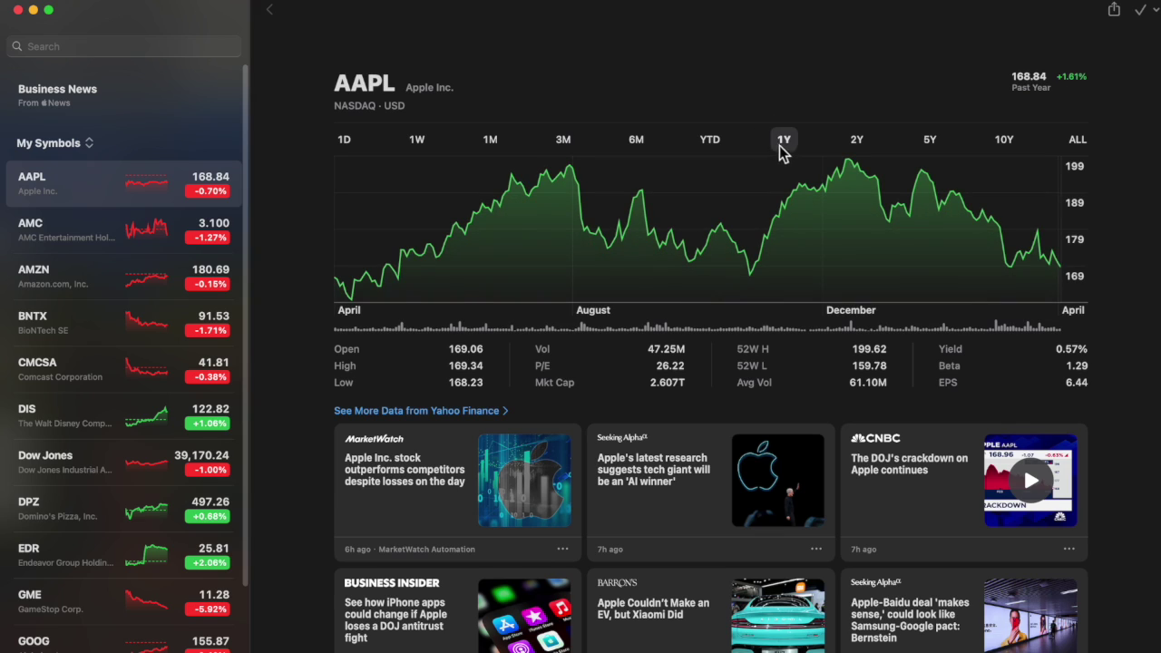
pyautogui.click(858, 146)
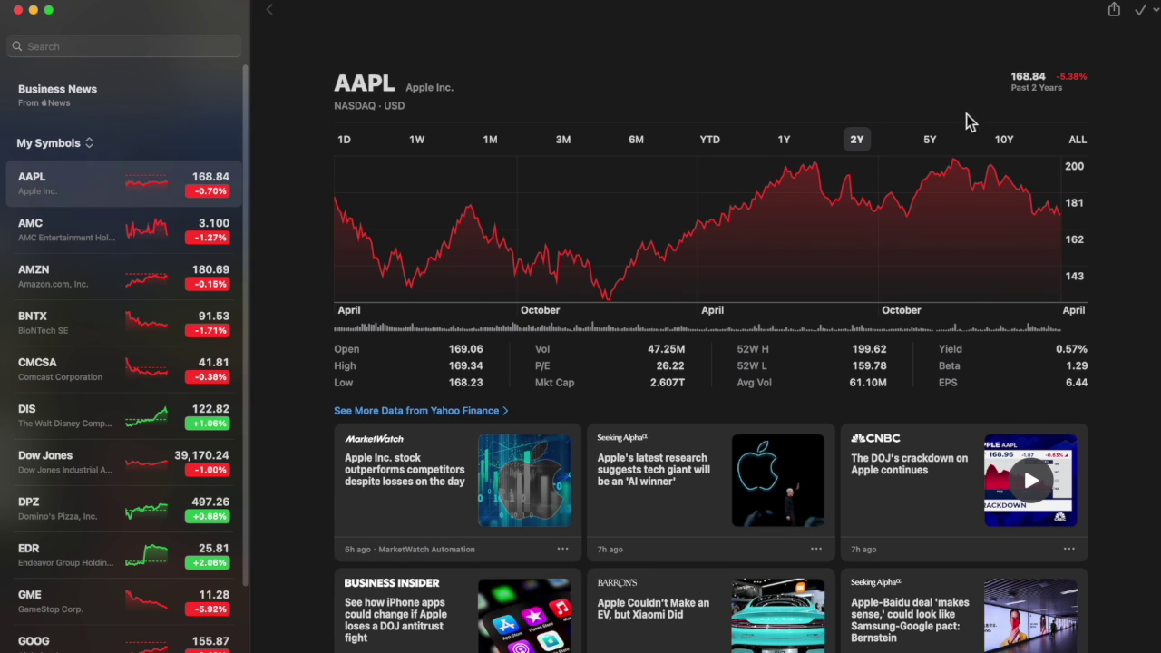
pyautogui.click(930, 143)
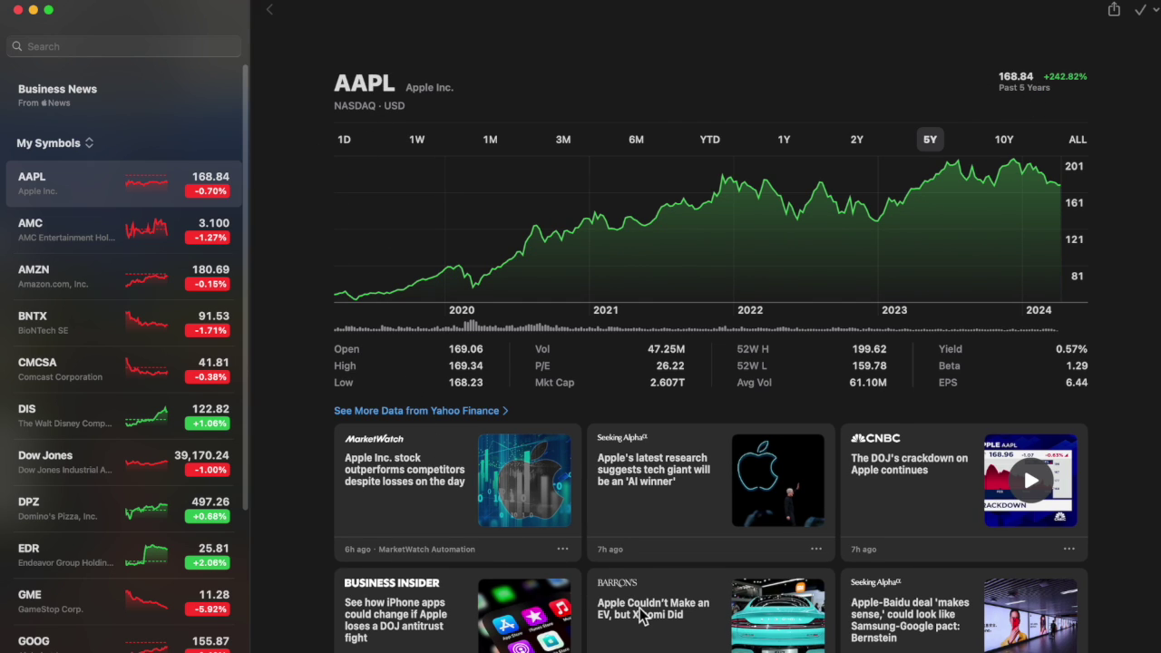
# Step: Scroll through AAPL's news, then open the Zevia PBC (ZVIA) page
pyautogui.scroll(-3, 639, 615)
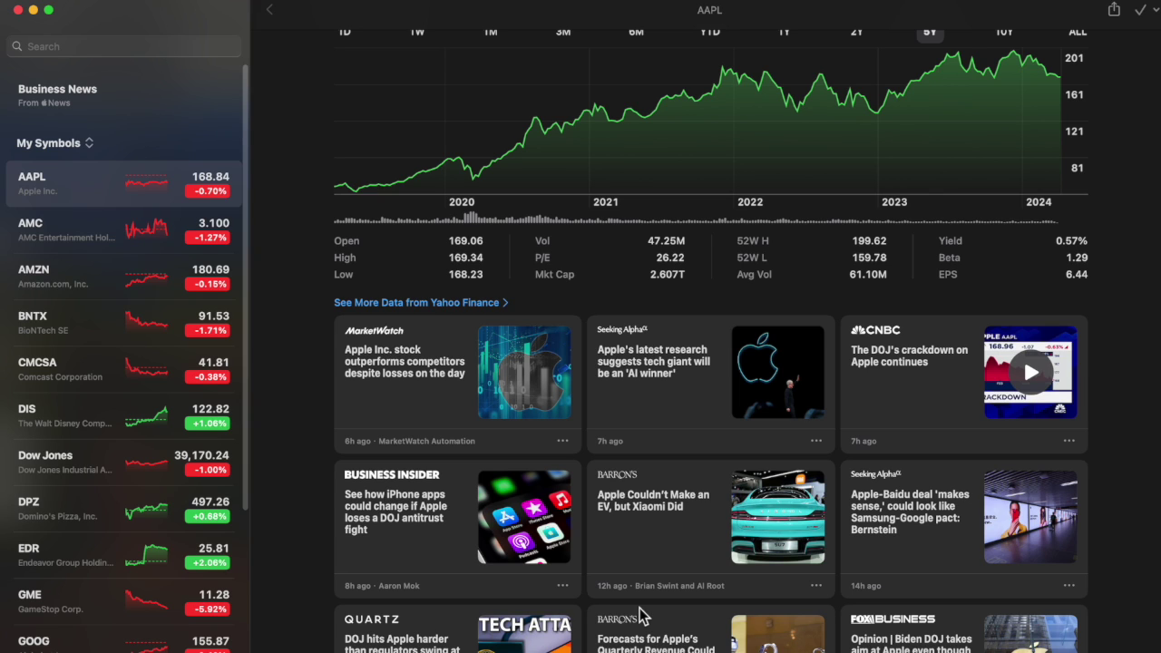
pyautogui.scroll(-5, 594, 506)
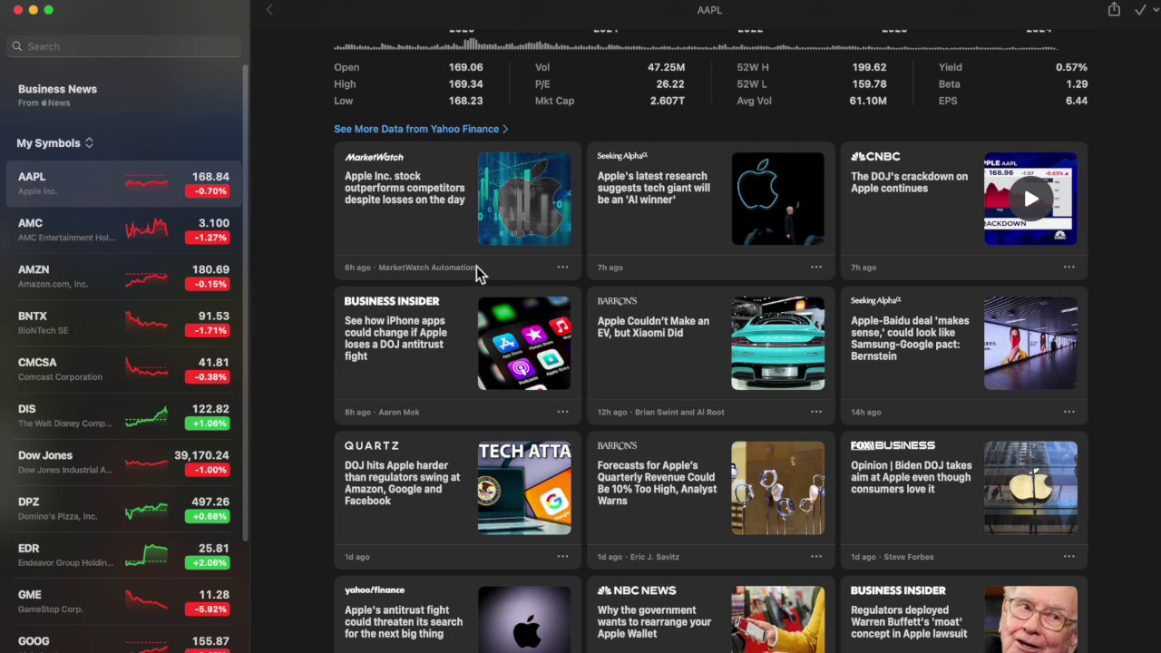
pyautogui.scroll(-5, 149, 522)
pyautogui.scroll(-4, 150, 521)
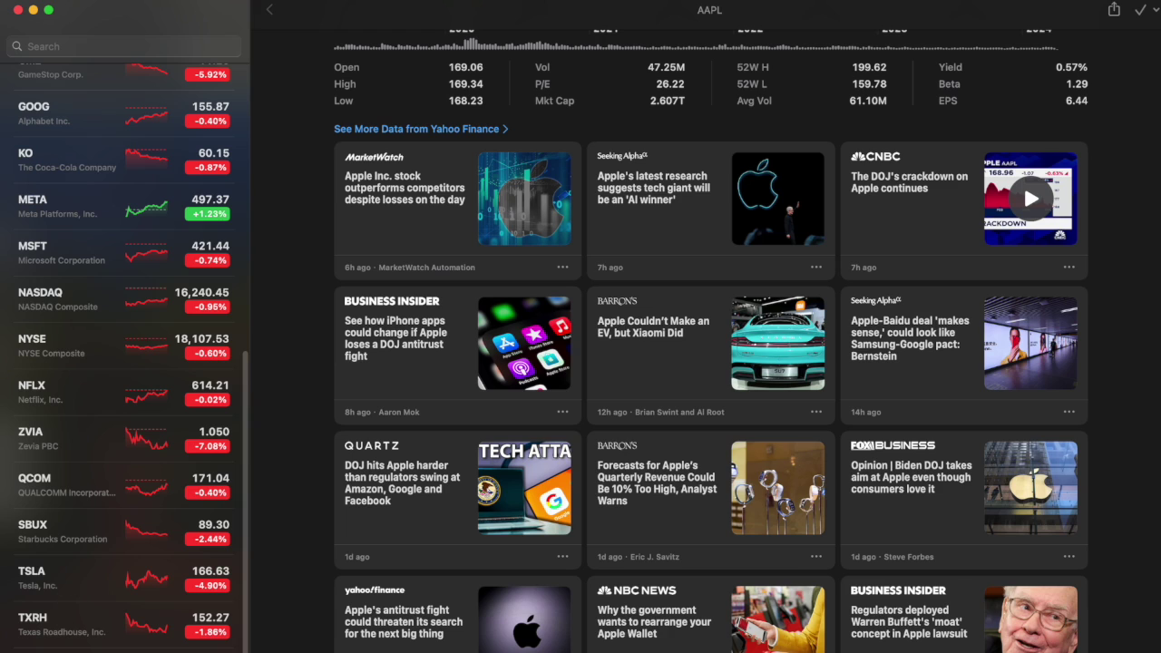
pyautogui.click(65, 458)
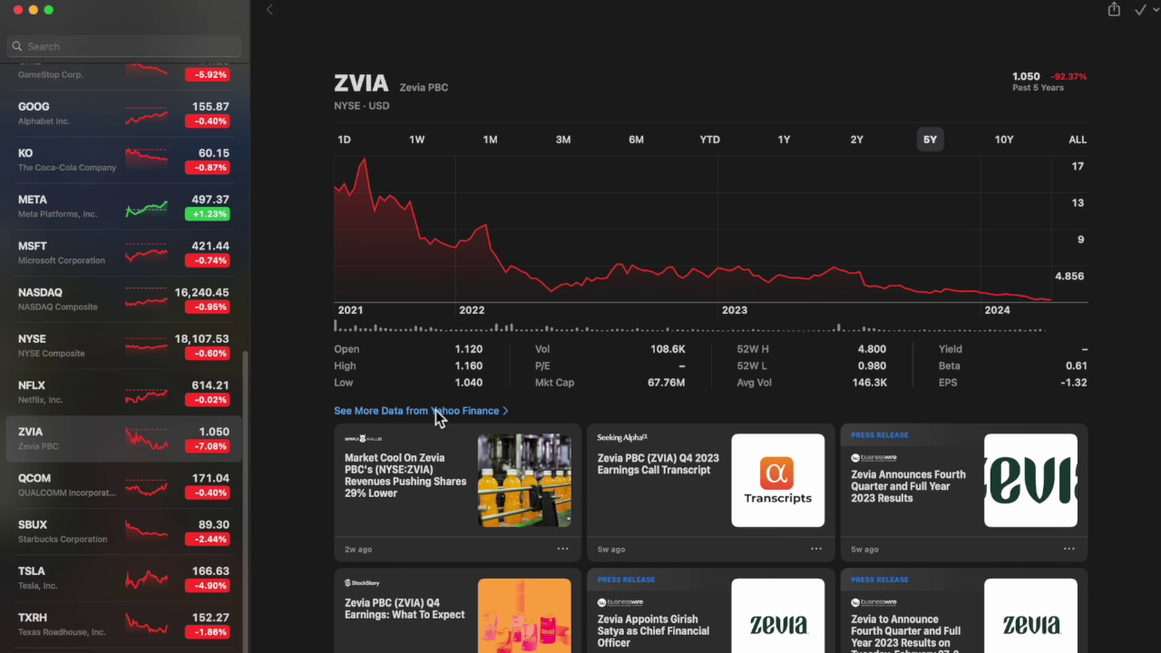
pyautogui.scroll(10, 122, 387)
# Step: Search 'chase' and add JPM to My Symbols, then query 'well' and close the search
pyautogui.click(62, 46)
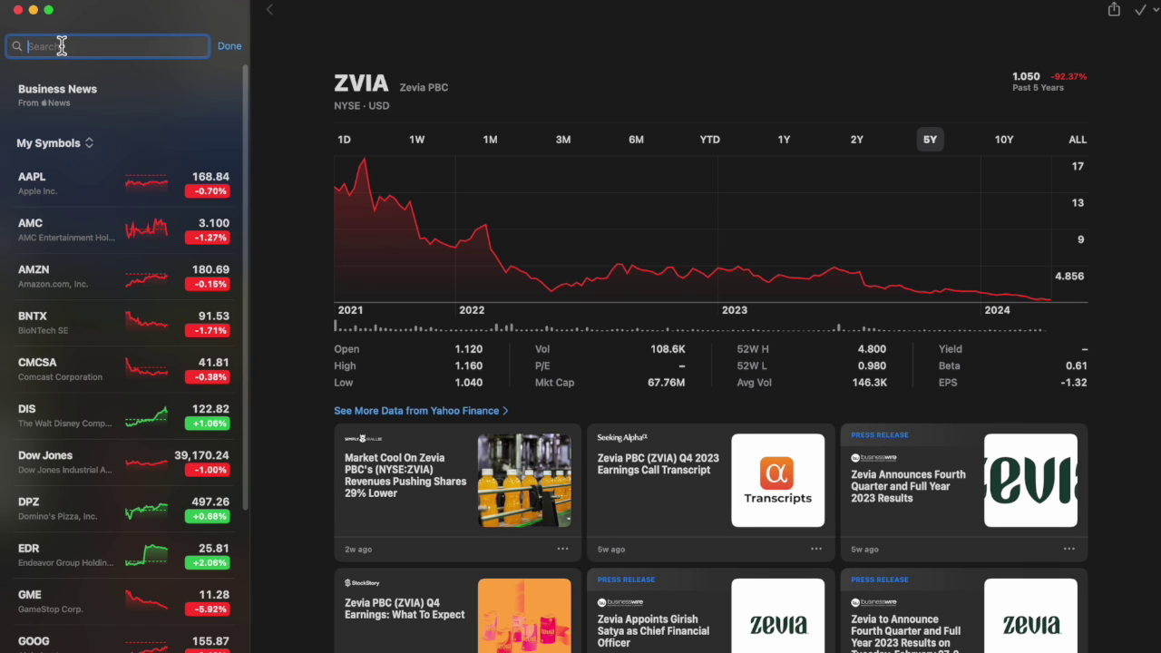
pyautogui.write('chase')
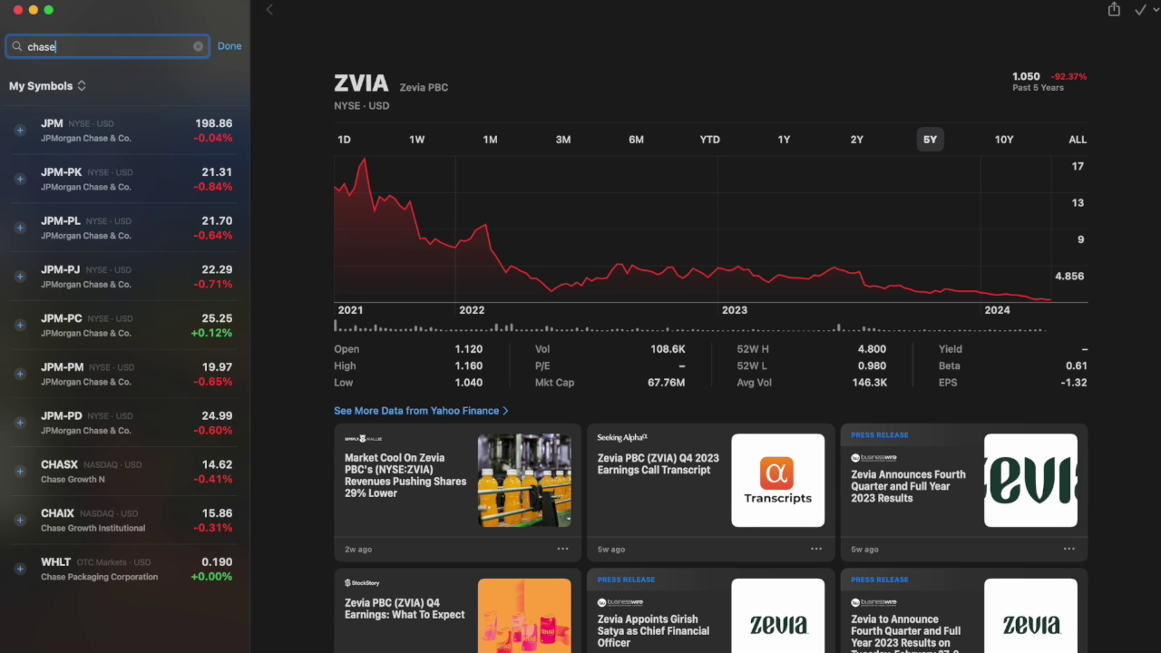
pyautogui.click(20, 130)
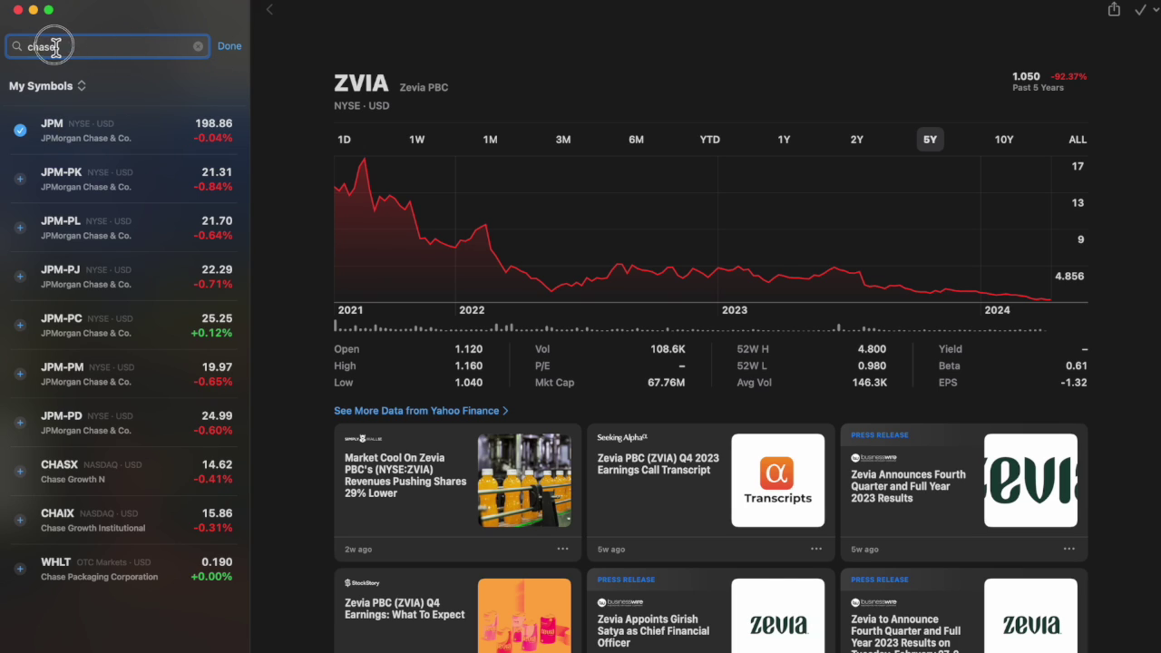
pyautogui.moveTo(104, 46); pyautogui.dragTo(0, 47)
pyautogui.write('well')
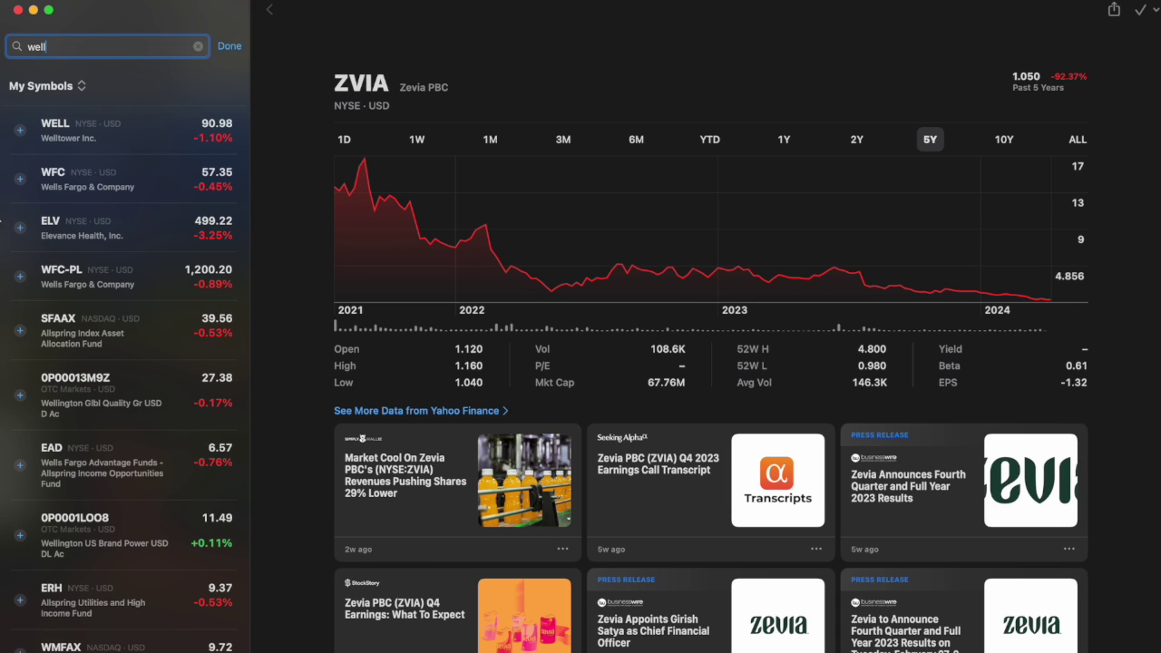
pyautogui.click(230, 46)
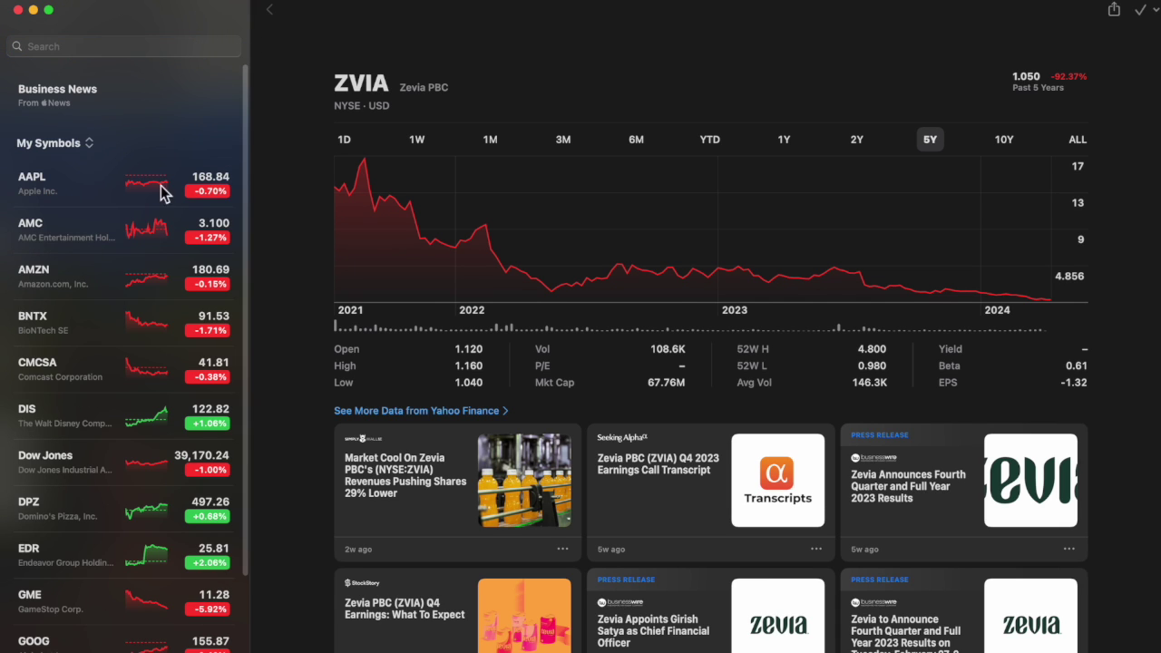
# Step: Open JPMorgan Chase's JPM page and drag it to the top of the watchlist
pyautogui.scroll(-10, 56, 435)
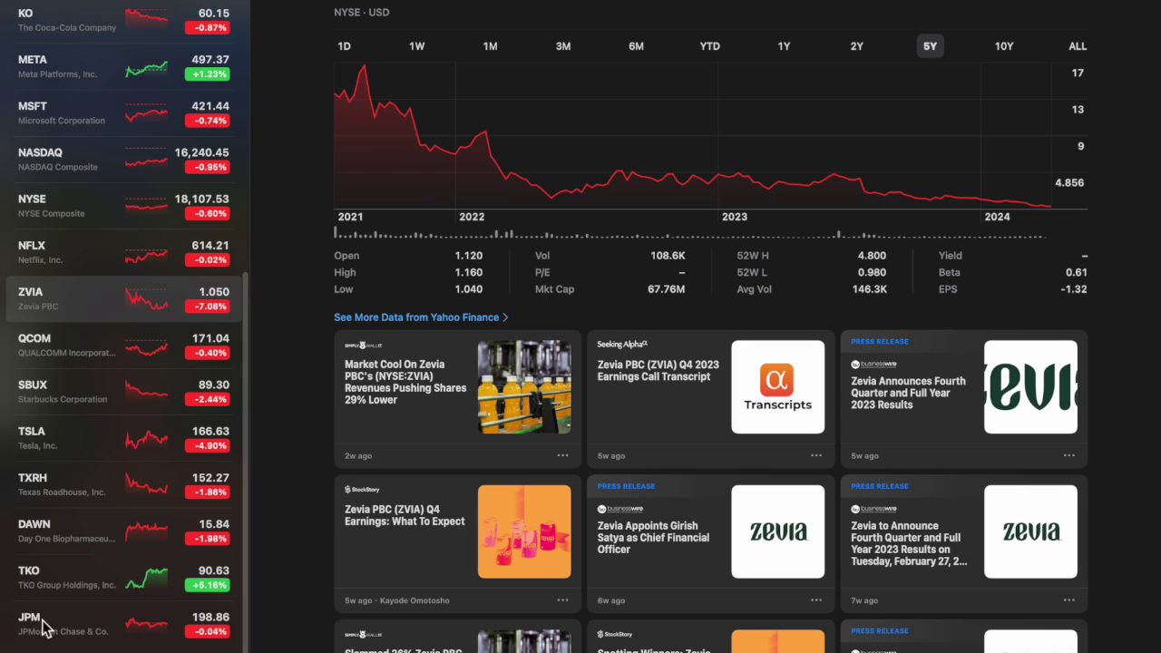
pyautogui.click(80, 632)
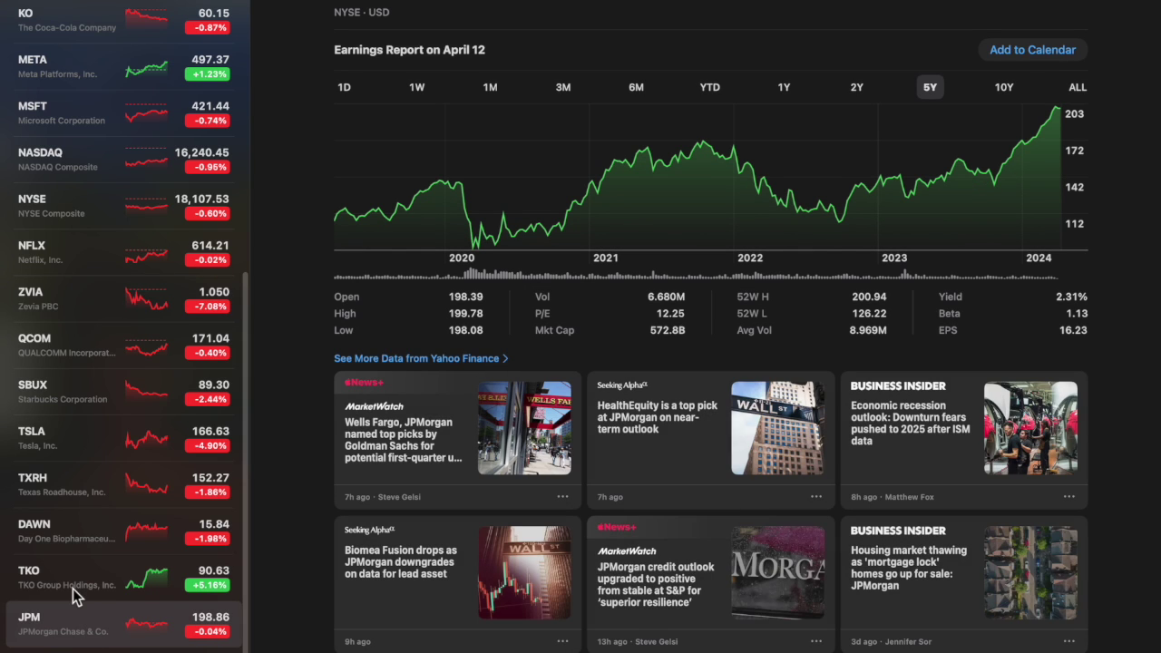
pyautogui.scroll(2, 81, 539)
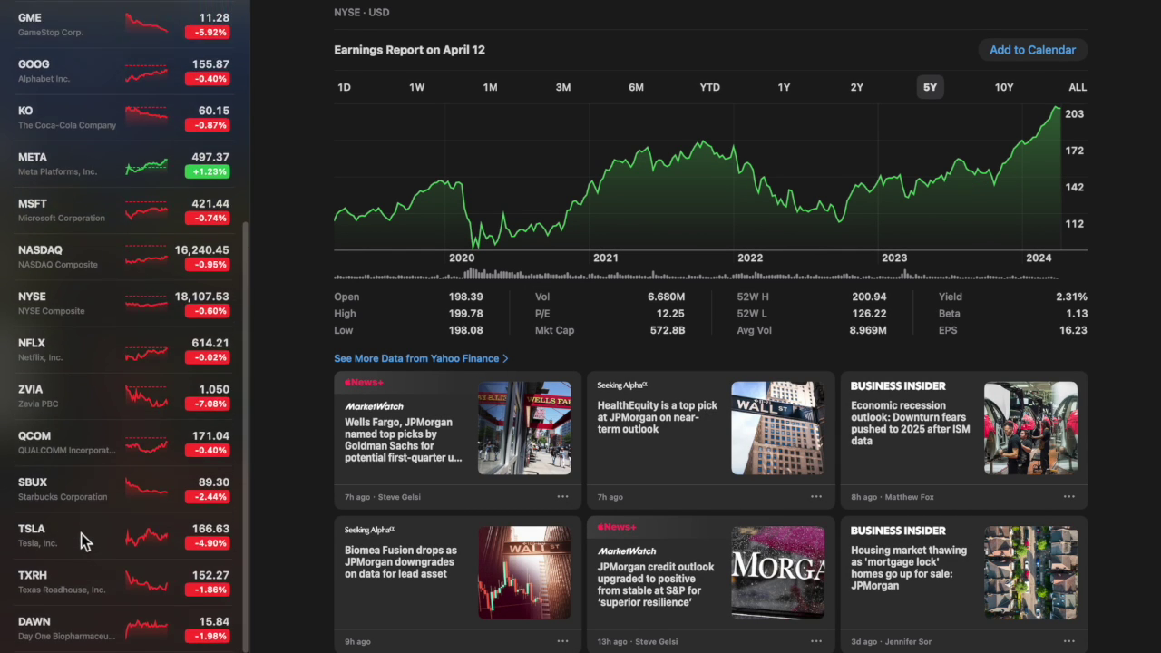
pyautogui.scroll(-2, 81, 542)
pyautogui.click(55, 623)
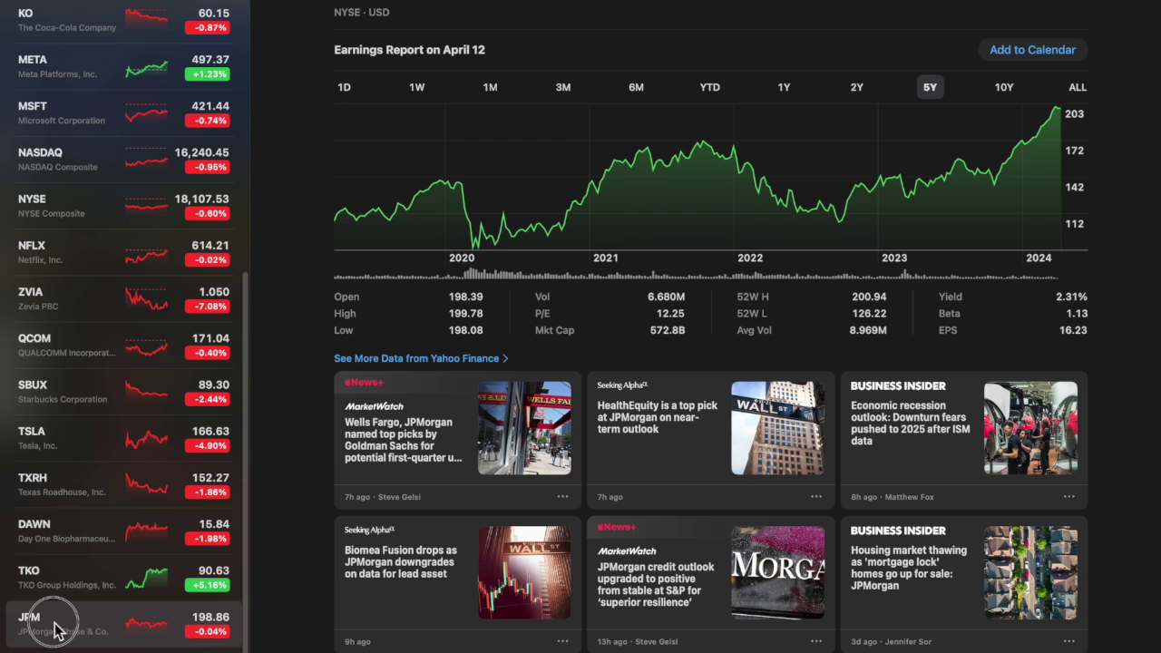
pyautogui.moveTo(55, 630); pyautogui.dragTo(52, 68)
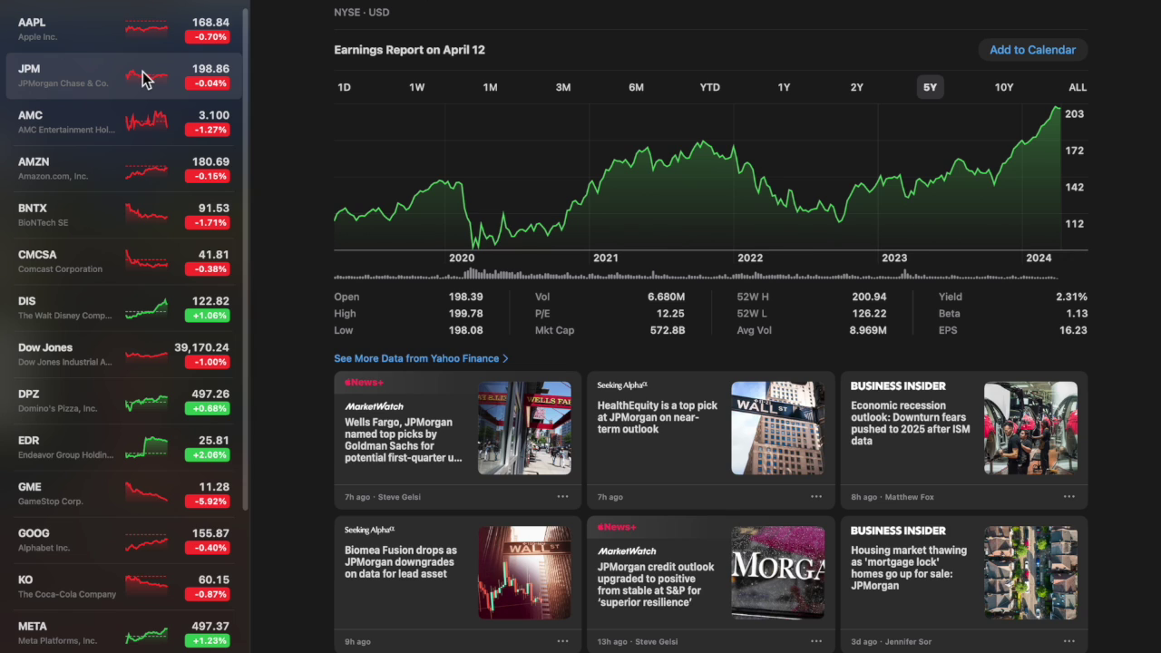
# Step: Remove JPM from My Symbols and scroll back to the list's top
pyautogui.press('BackSpace')
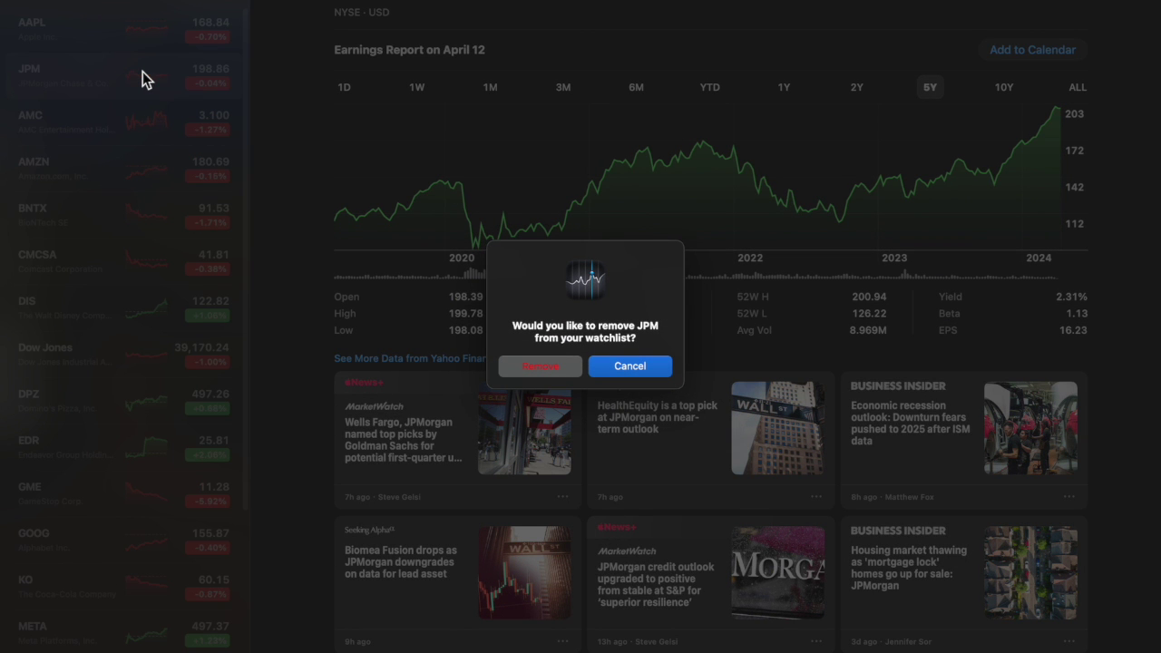
pyautogui.click(547, 370)
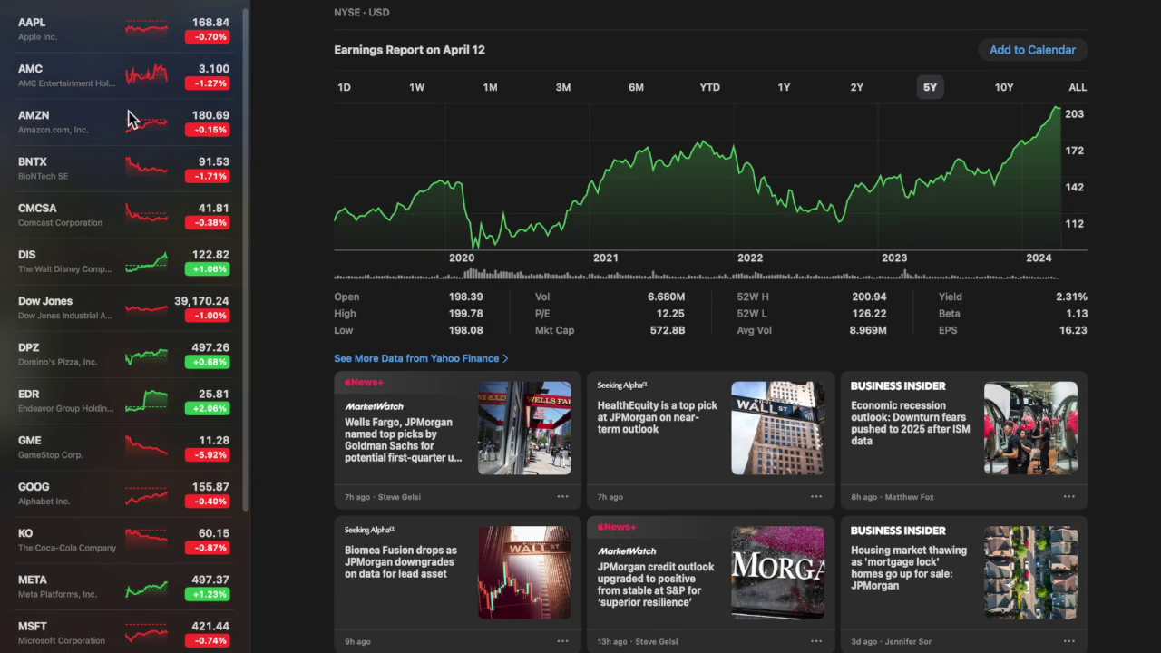
pyautogui.scroll(3, 128, 118)
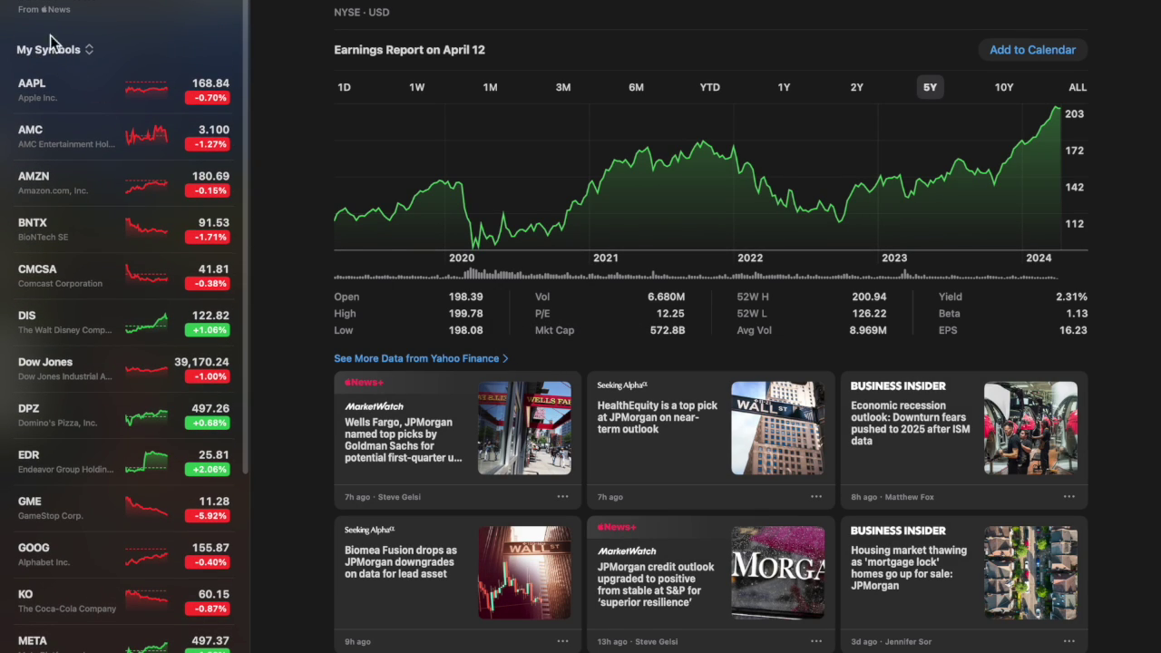
pyautogui.click(30, 55)
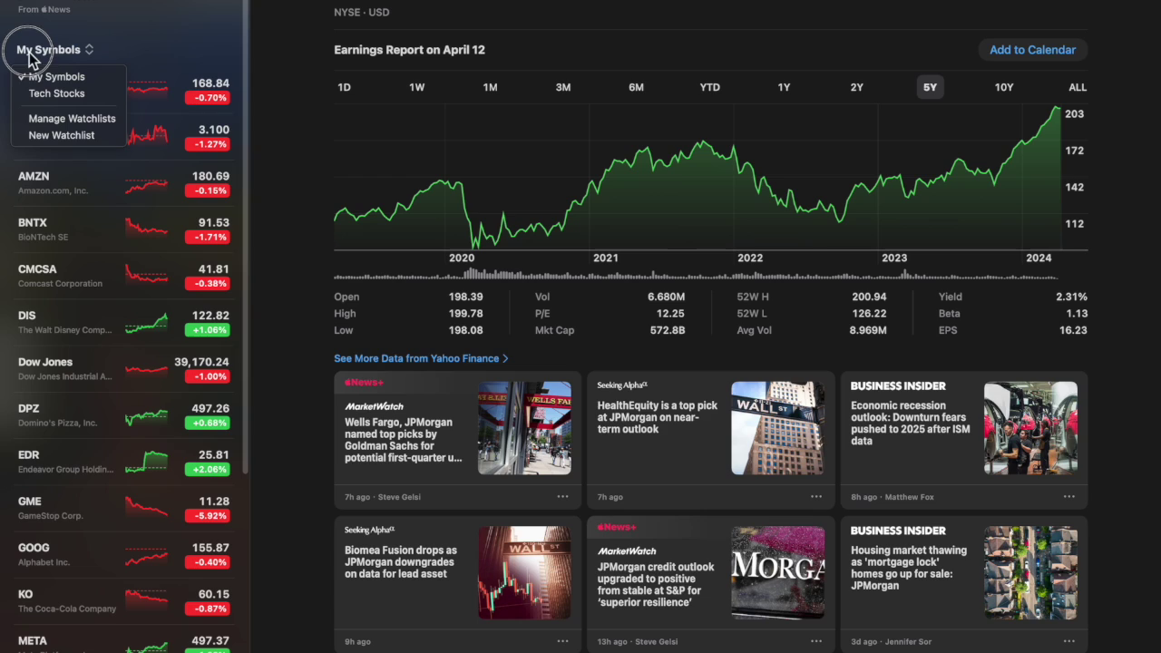
pyautogui.click(50, 93)
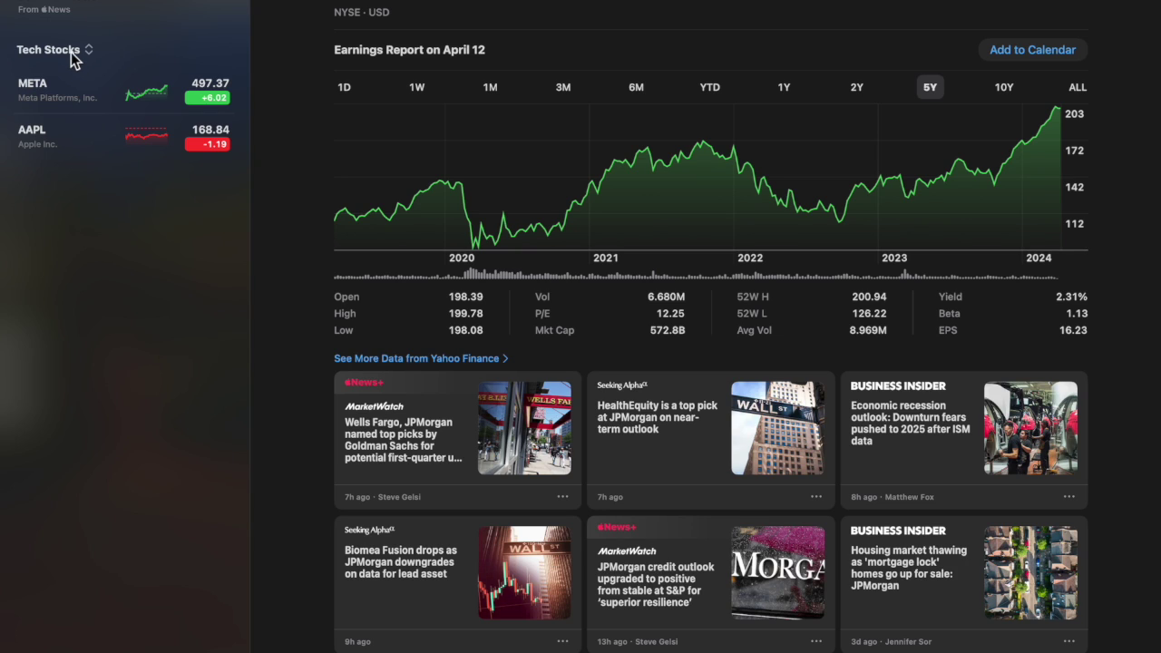
pyautogui.click(72, 51)
pyautogui.click(59, 75)
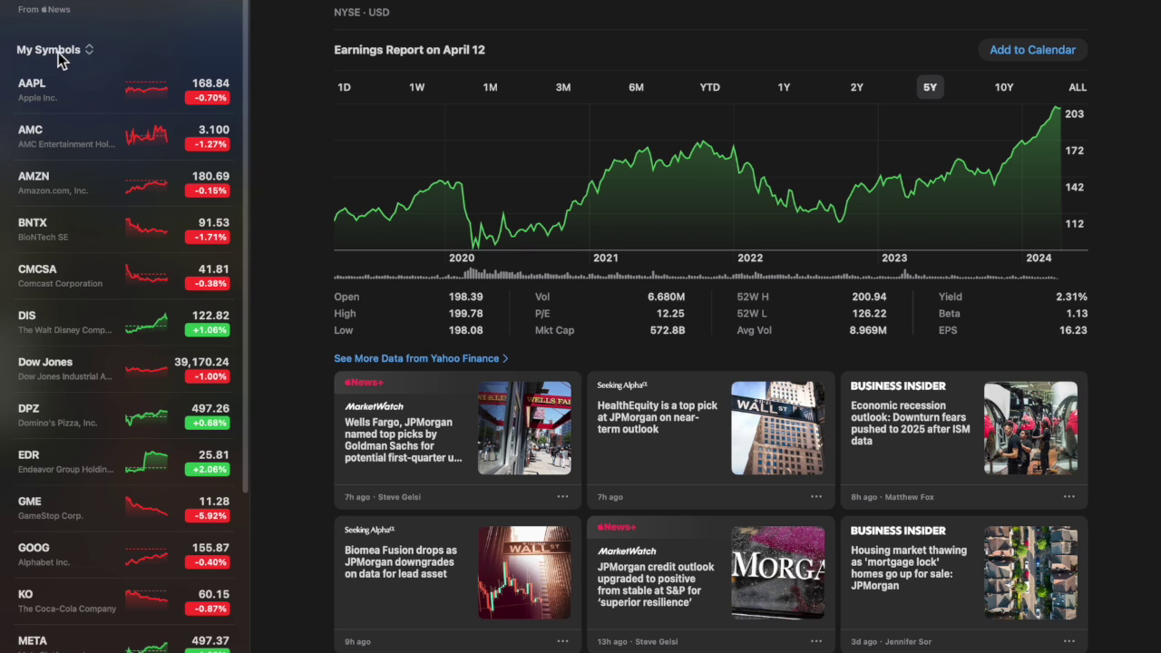
pyautogui.click(66, 53)
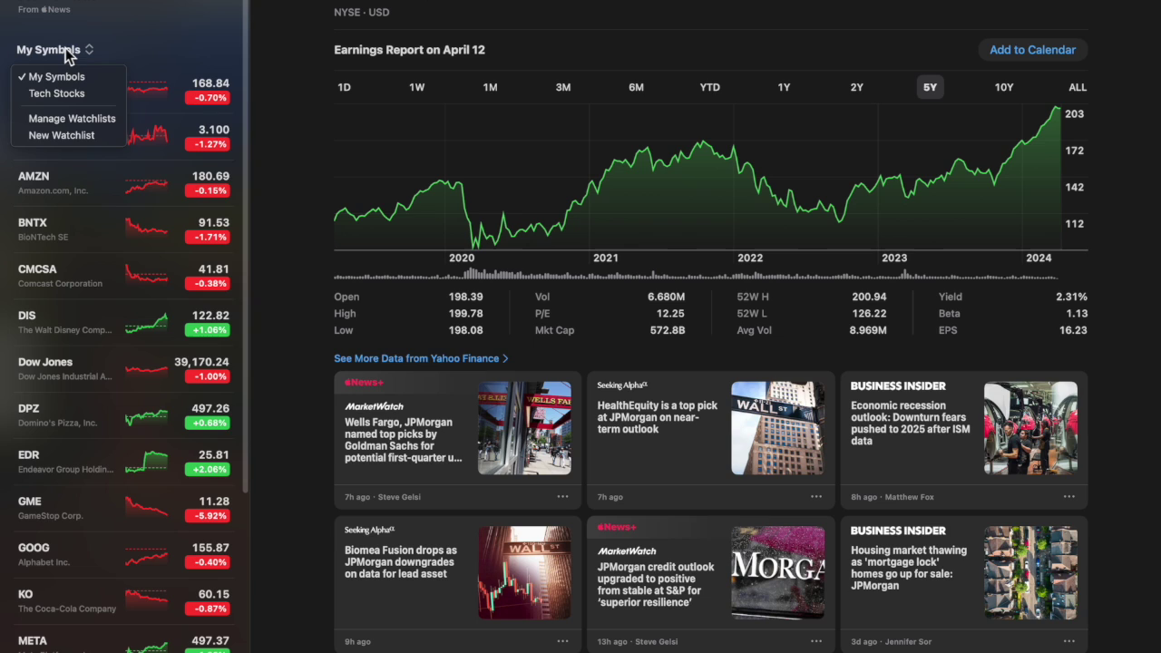
# Step: Create an empty watchlist named Media, then return to My Symbols
pyautogui.click(50, 138)
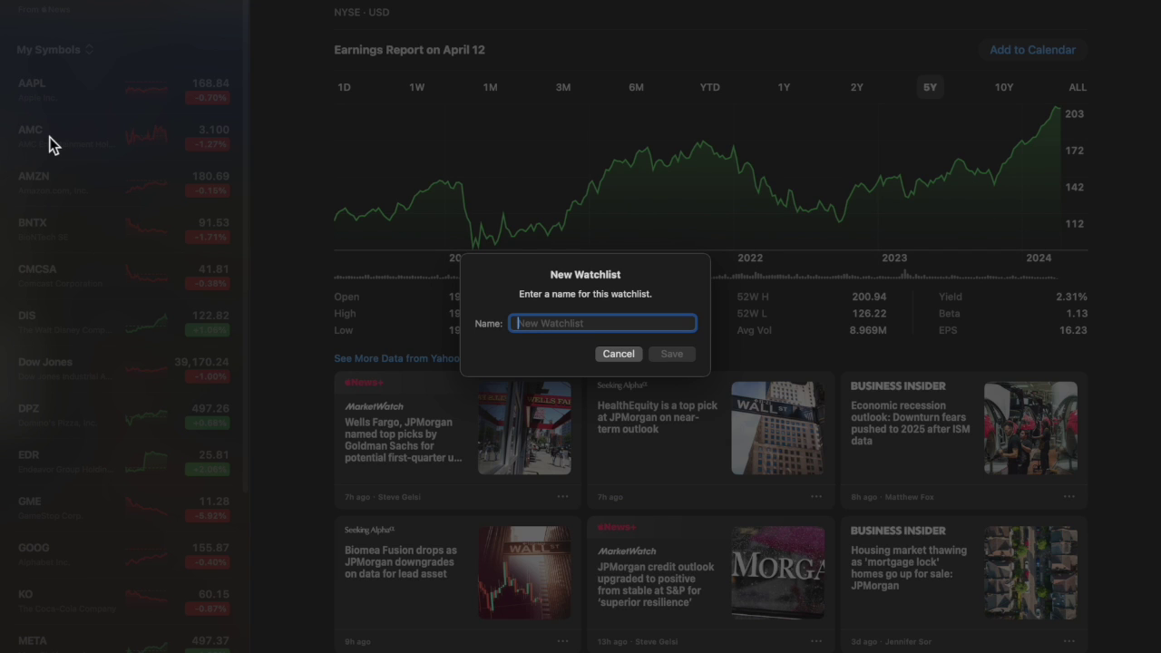
pyautogui.write('Media')
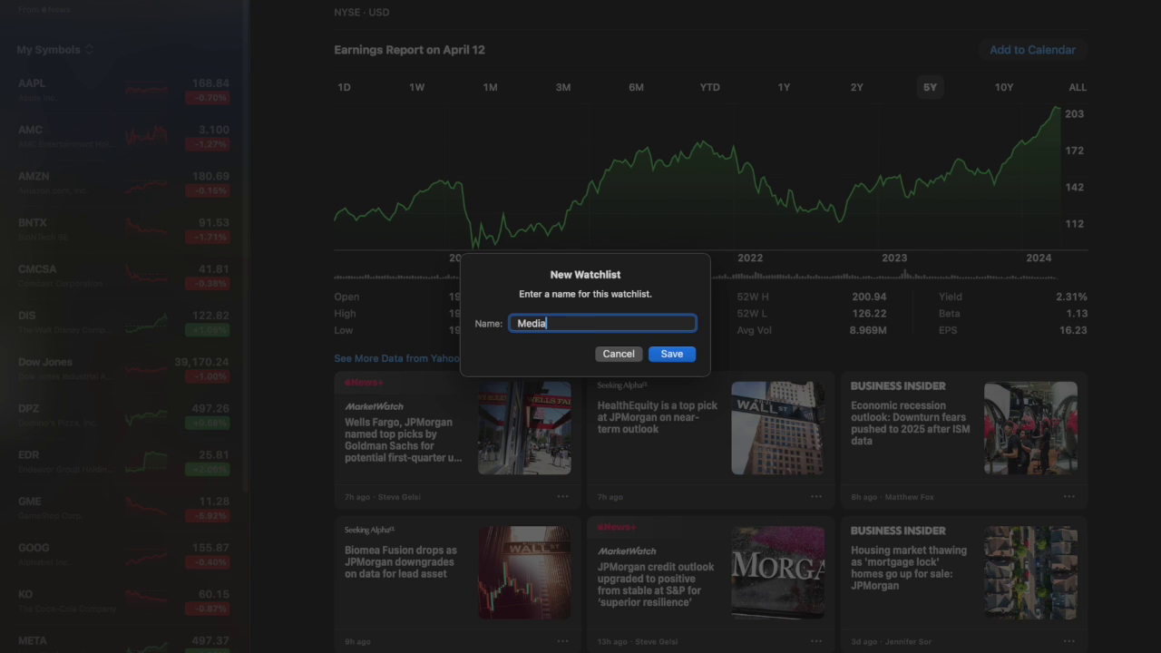
pyautogui.press('Return')
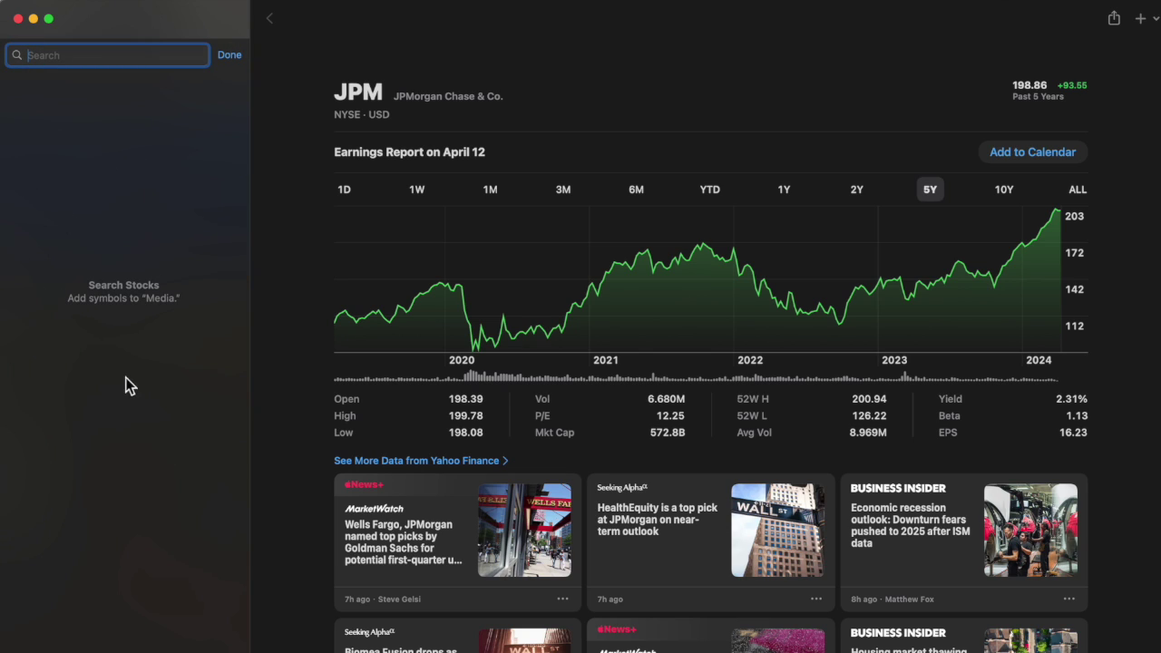
pyautogui.click(229, 55)
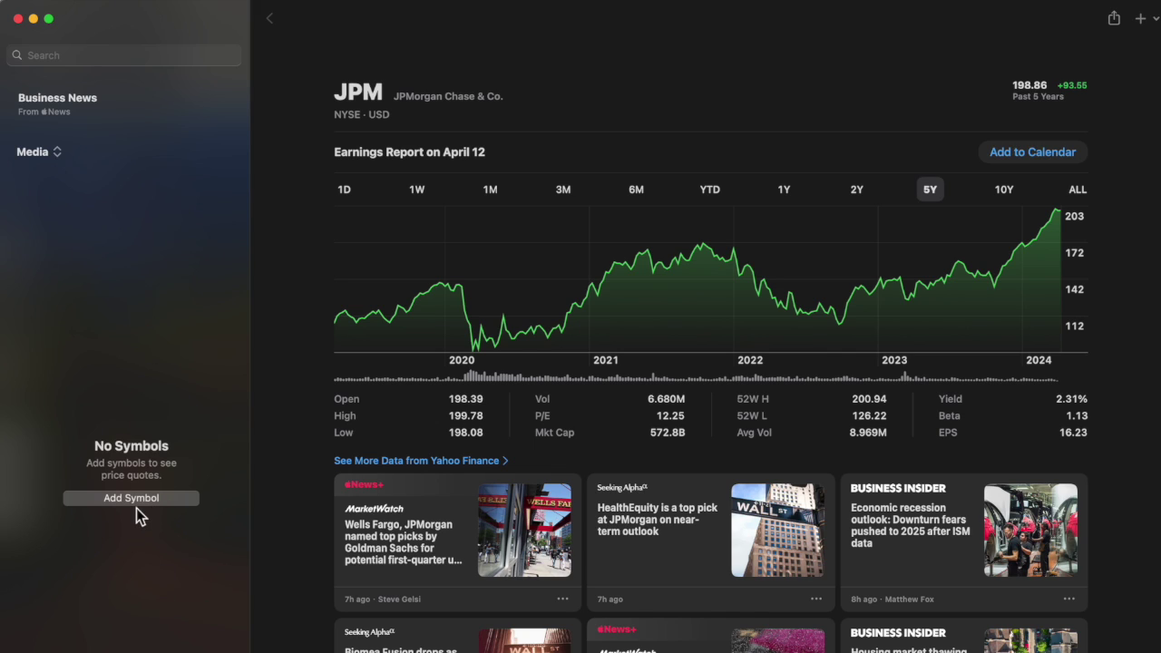
pyautogui.click(38, 152)
pyautogui.click(52, 182)
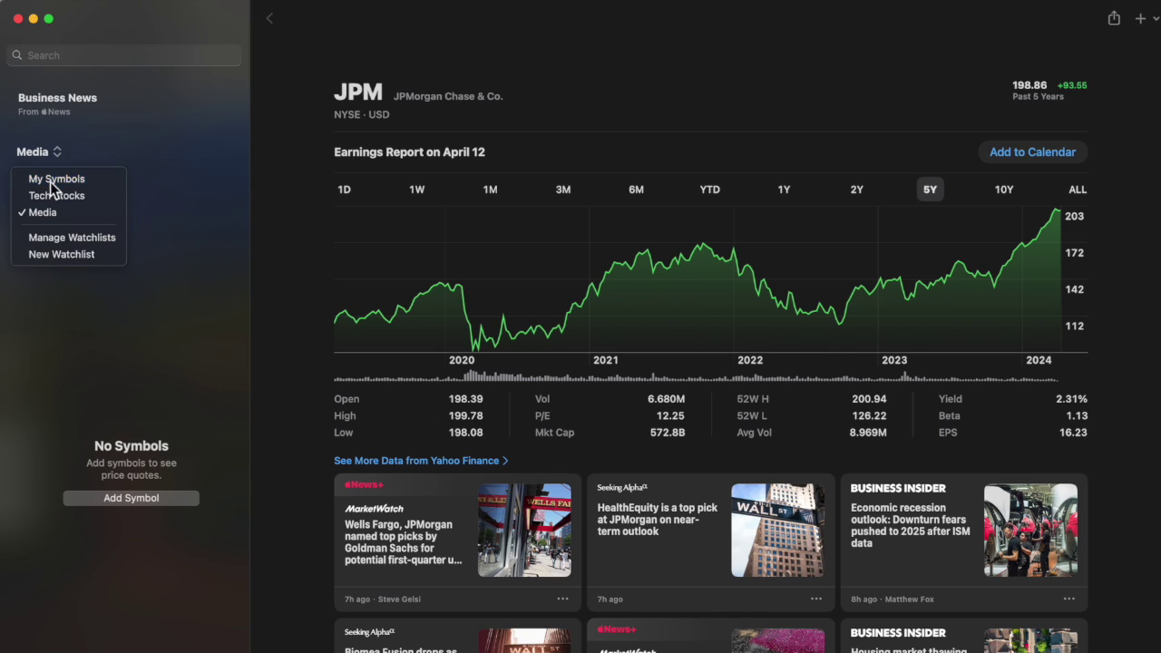
# Step: Add EDR to the Media watchlist through Manage Symbol, then view the Media list
pyautogui.scroll(-1, 70, 530)
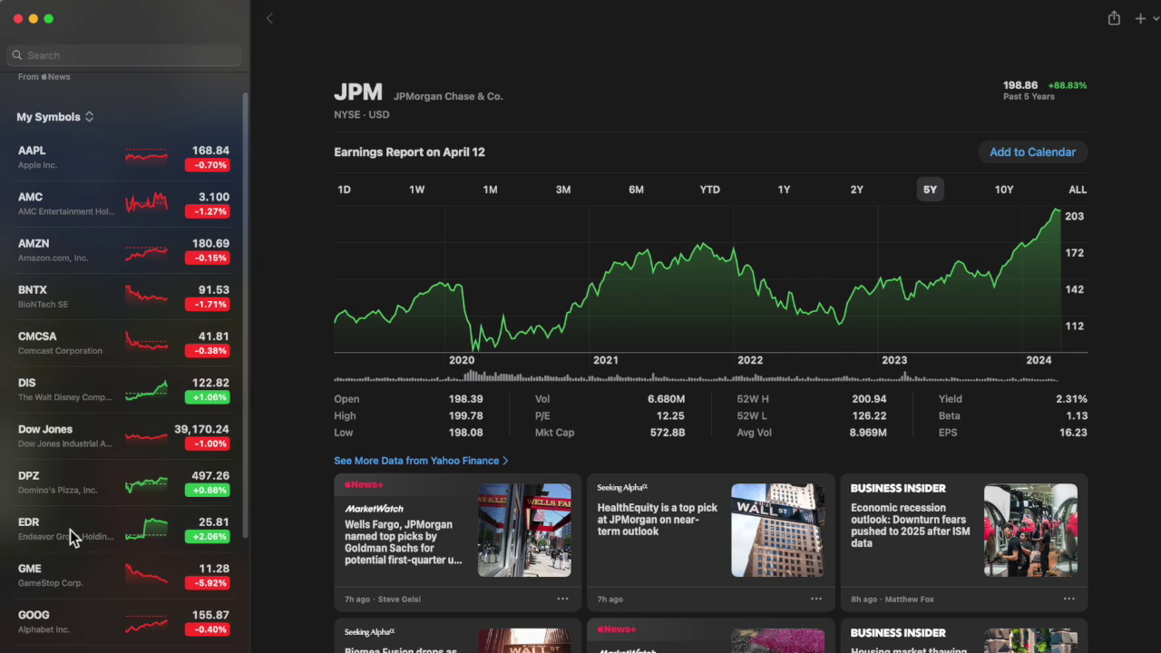
pyautogui.rightClick(70, 530)
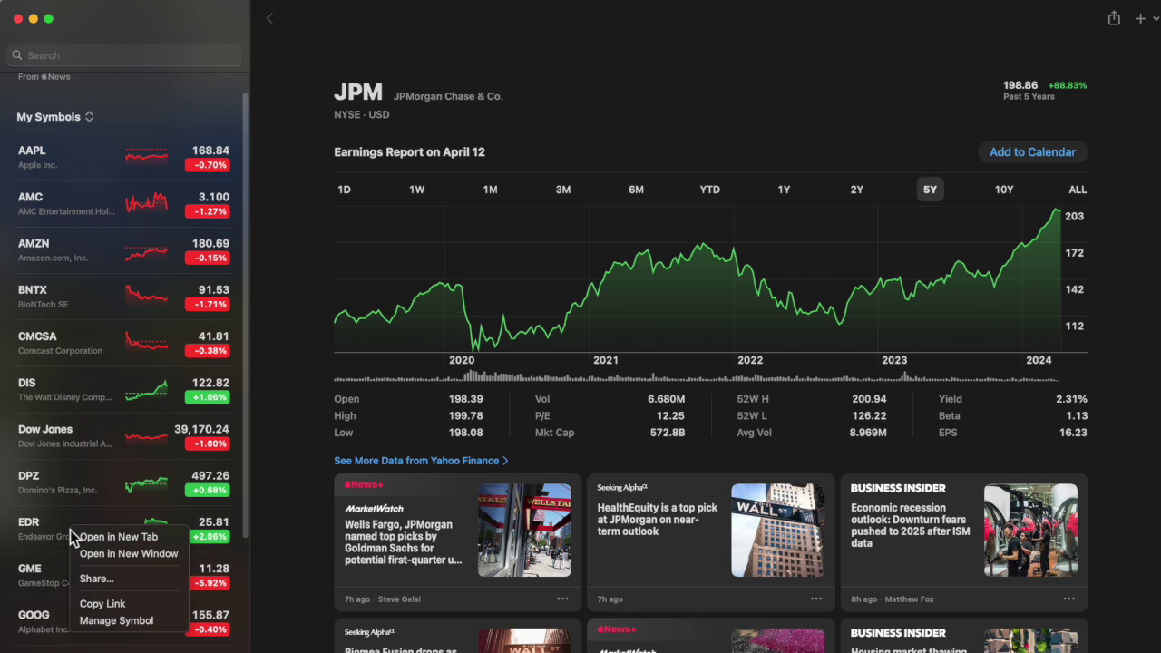
pyautogui.click(109, 624)
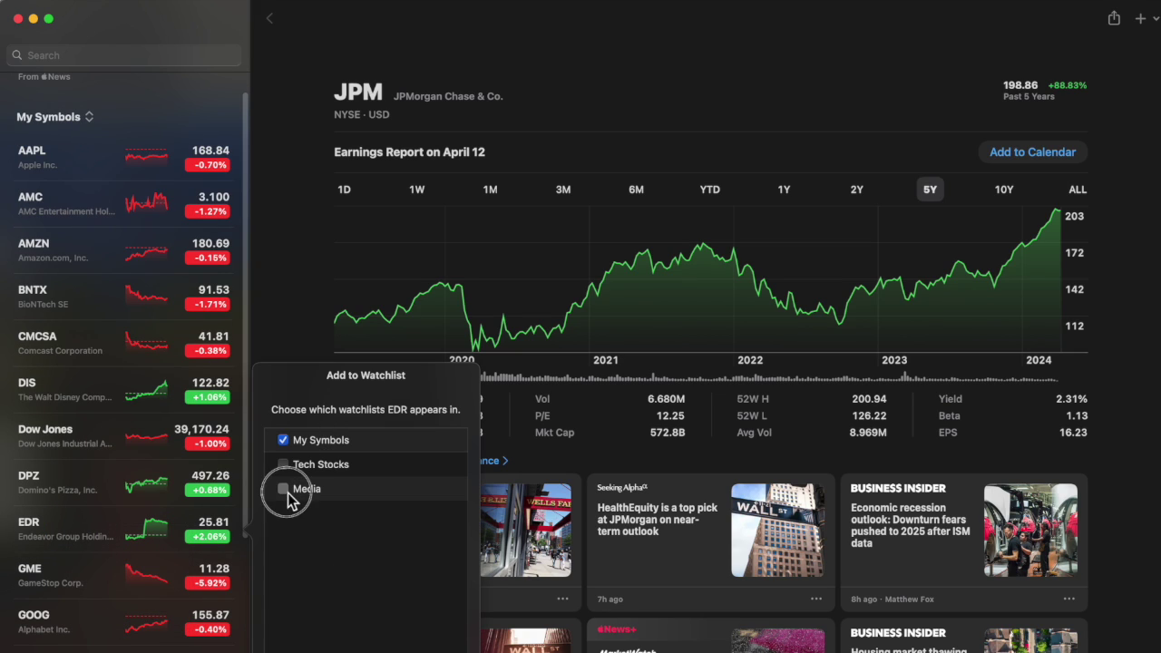
pyautogui.click(285, 491)
pyautogui.click(45, 542)
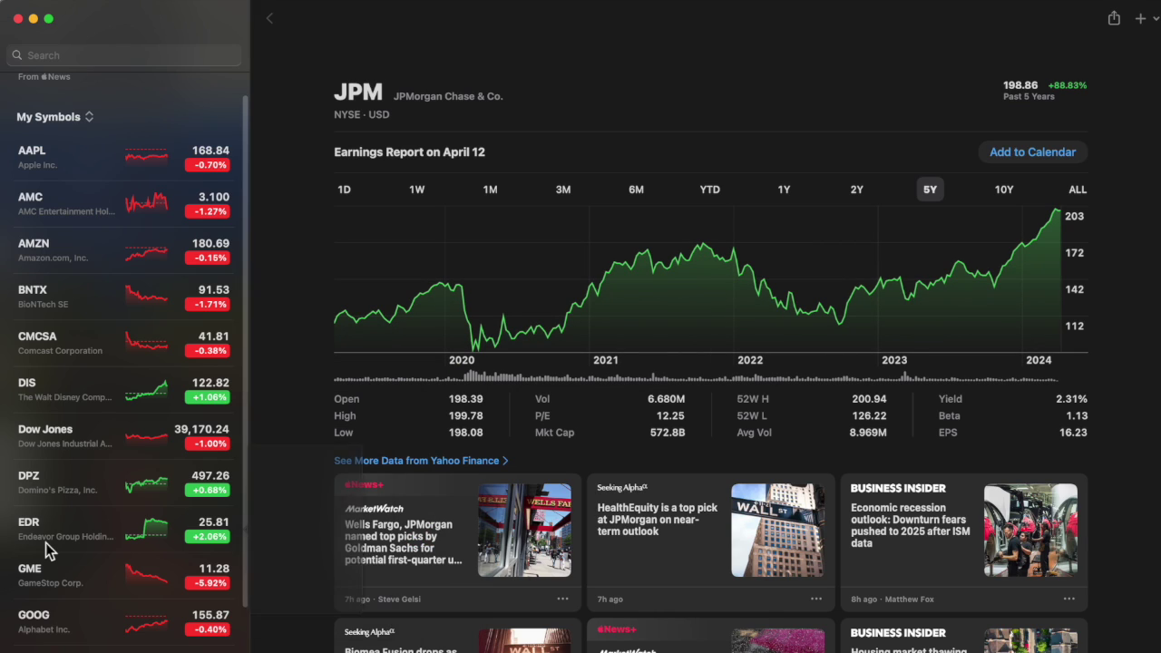
pyautogui.click(49, 116)
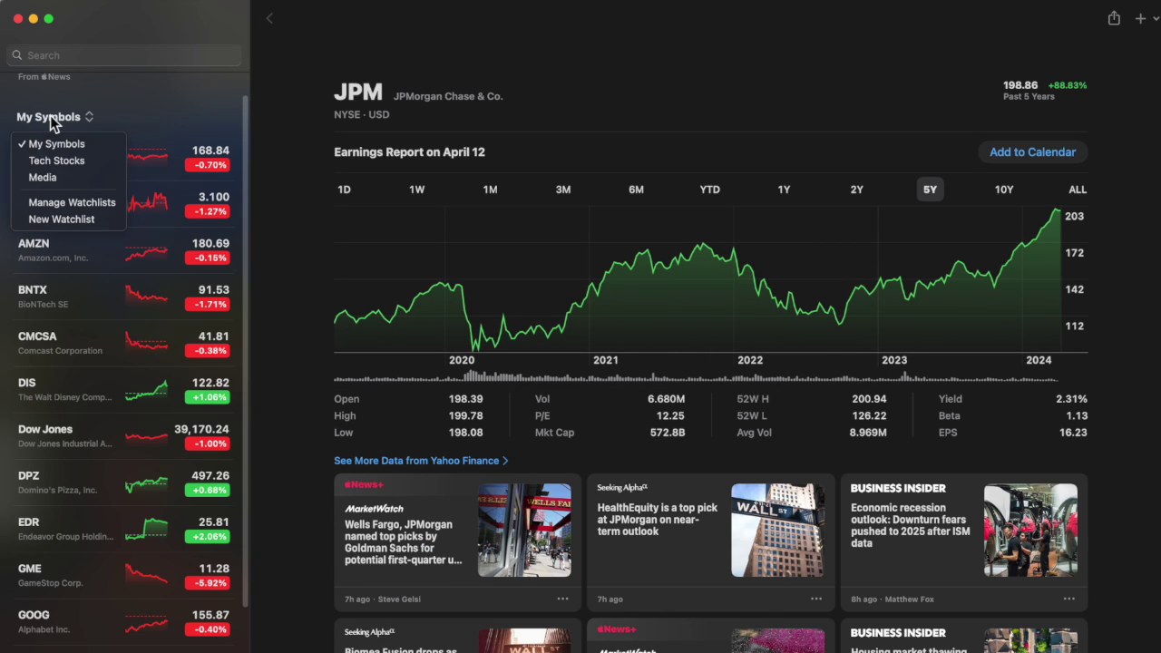
pyautogui.click(43, 178)
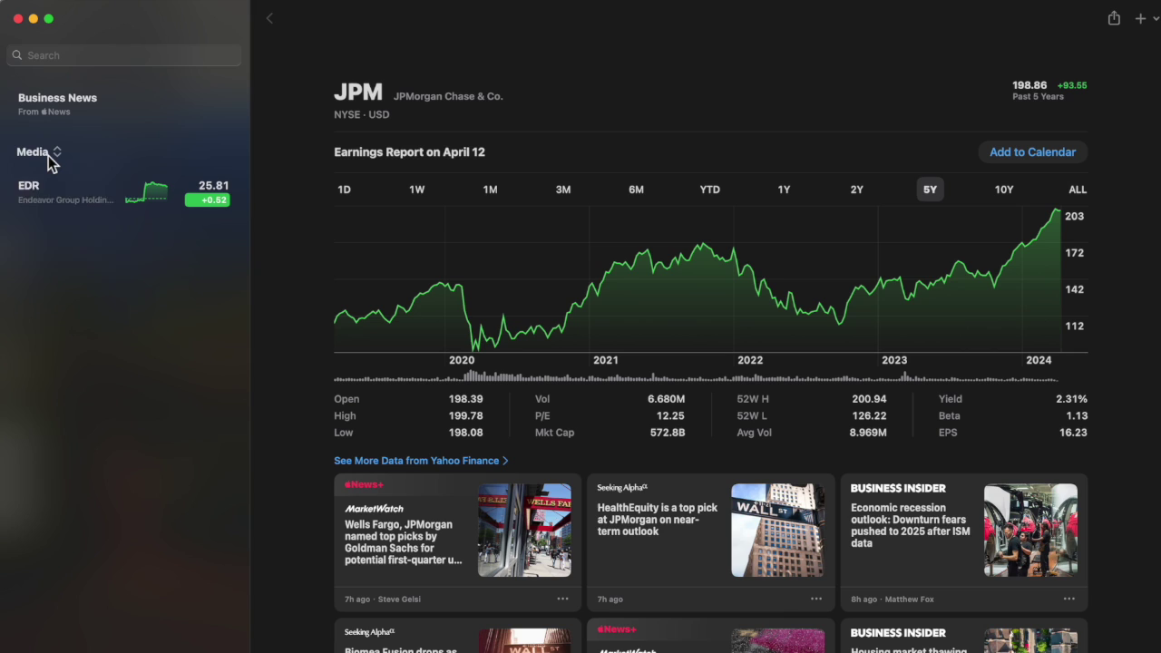
pyautogui.click(48, 155)
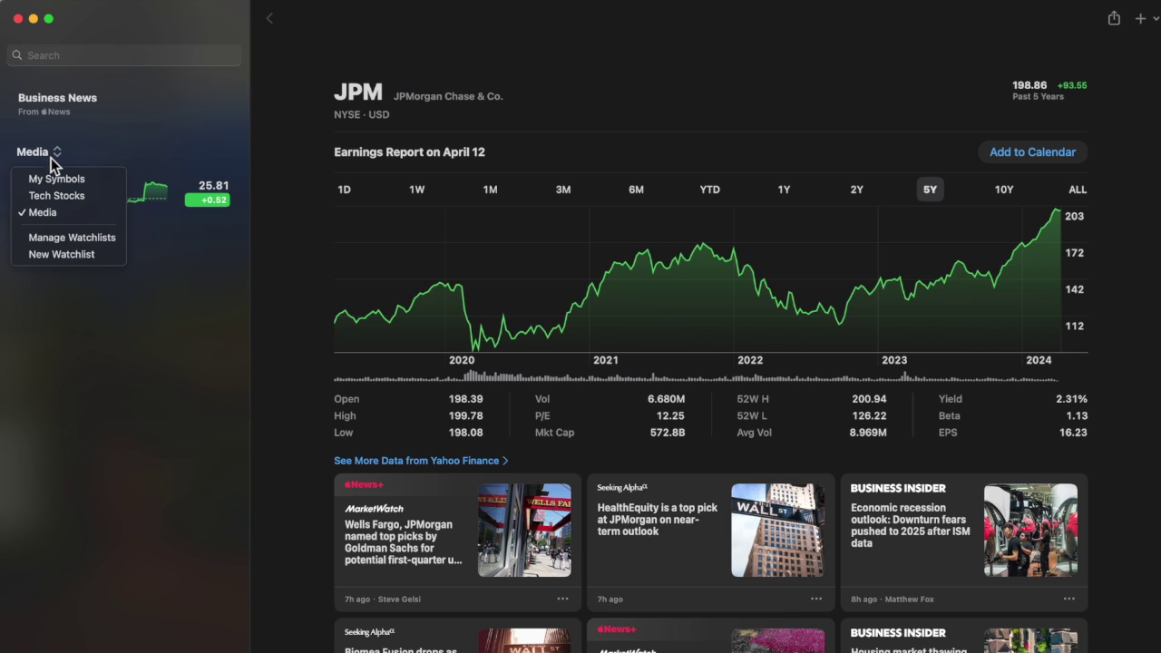
# Step: From My Symbols, add NFLX to the Media watchlist through Manage Symbol
pyautogui.click(61, 240)
pyautogui.scroll(-5, 66, 482)
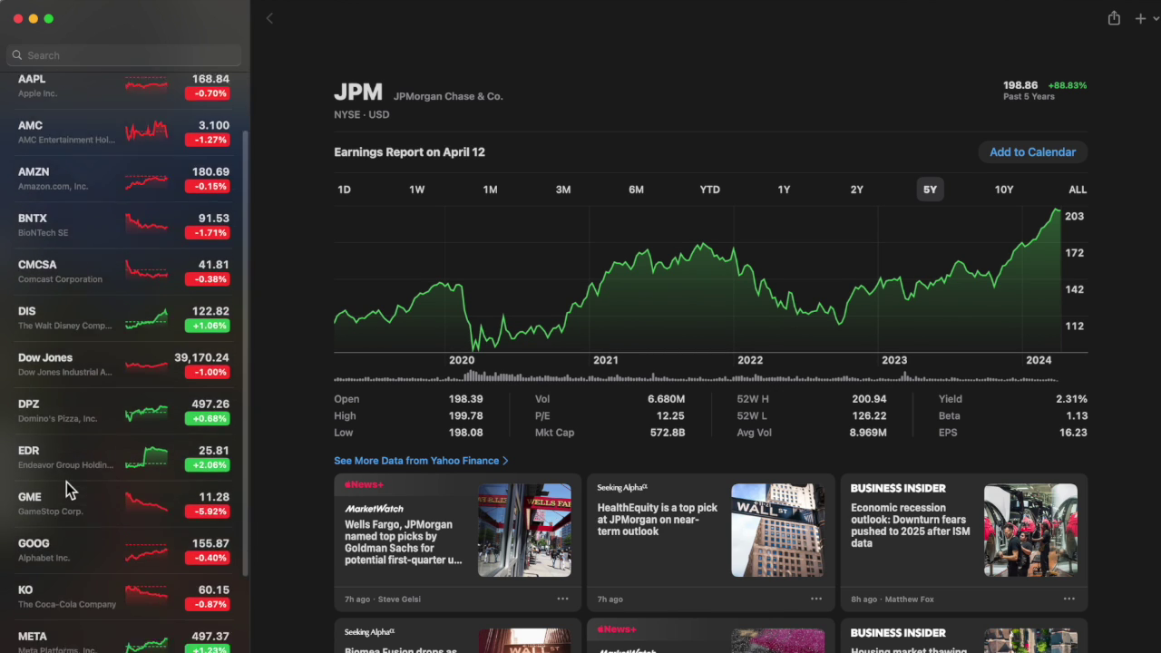
pyautogui.scroll(-3, 66, 484)
pyautogui.scroll(-2, 66, 483)
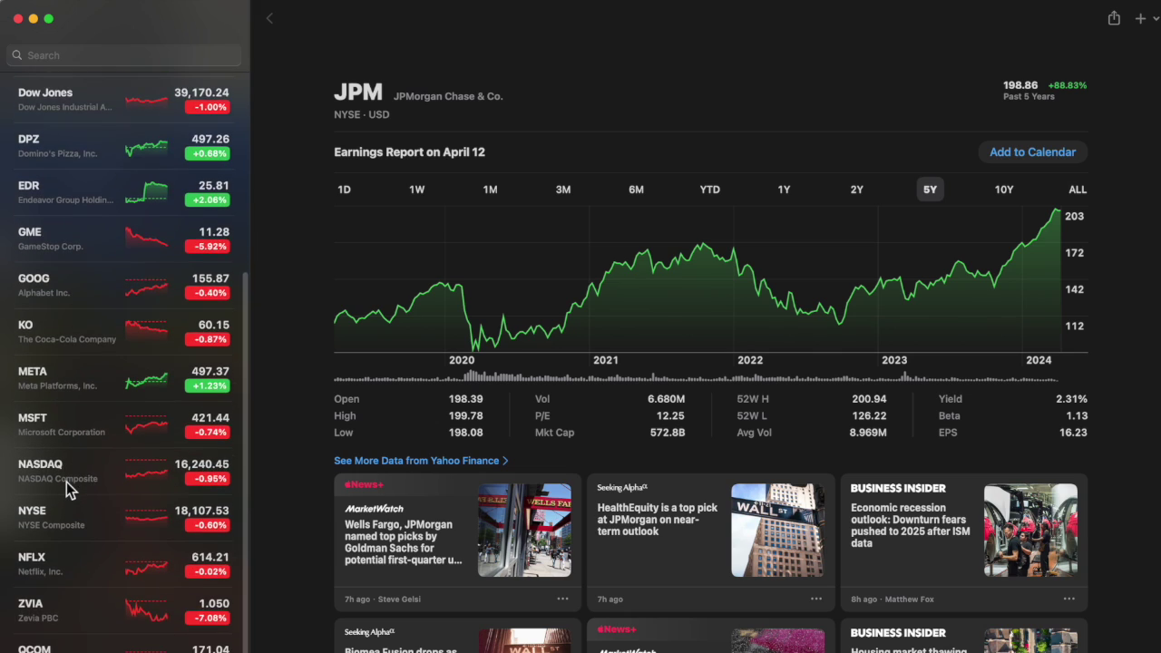
pyautogui.scroll(-1, 66, 481)
pyautogui.rightClick(62, 497)
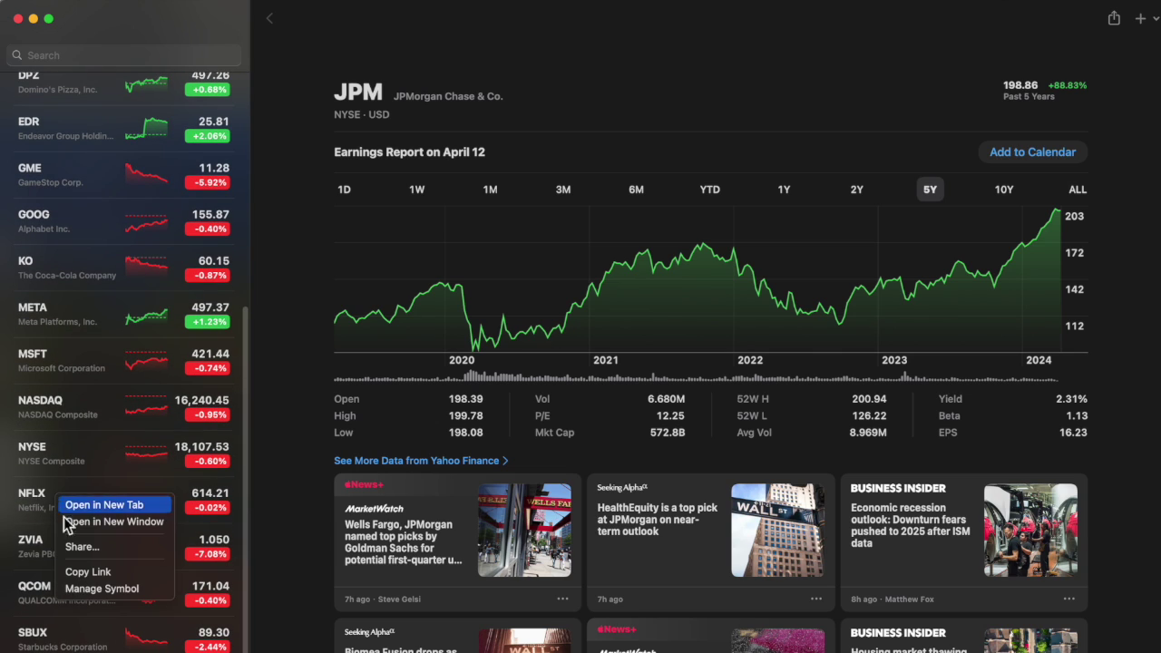
pyautogui.click(96, 591)
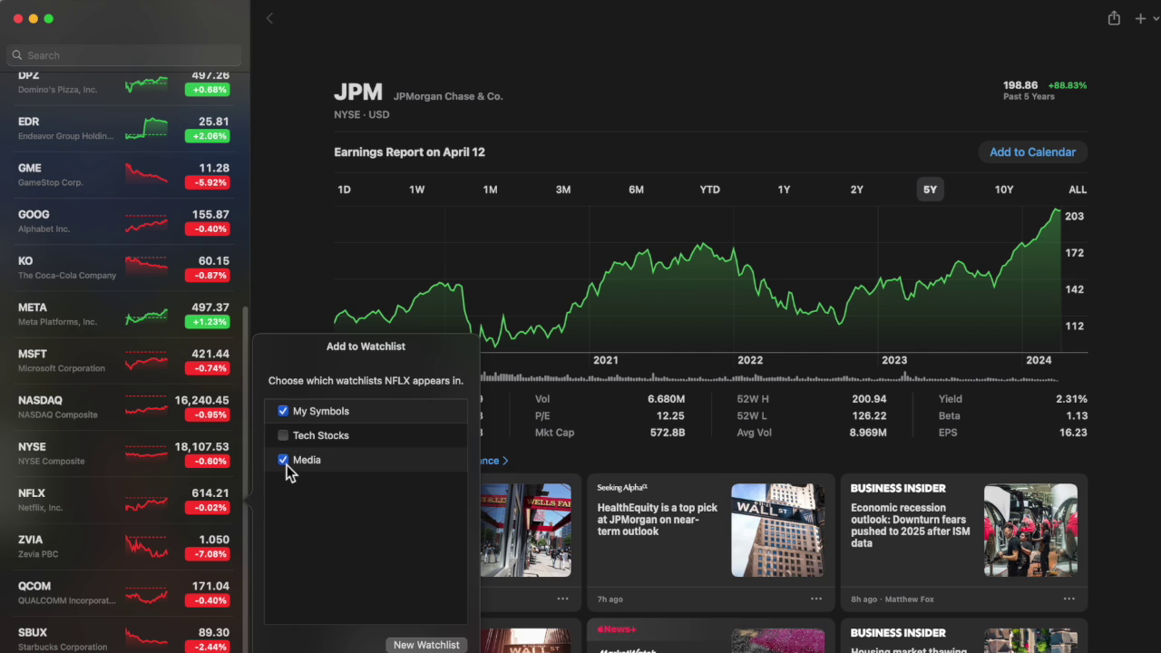
pyautogui.click(159, 491)
# Step: Switch to the Tech Stocks watchlist, then to Media to check its symbols
pyautogui.scroll(10, 146, 505)
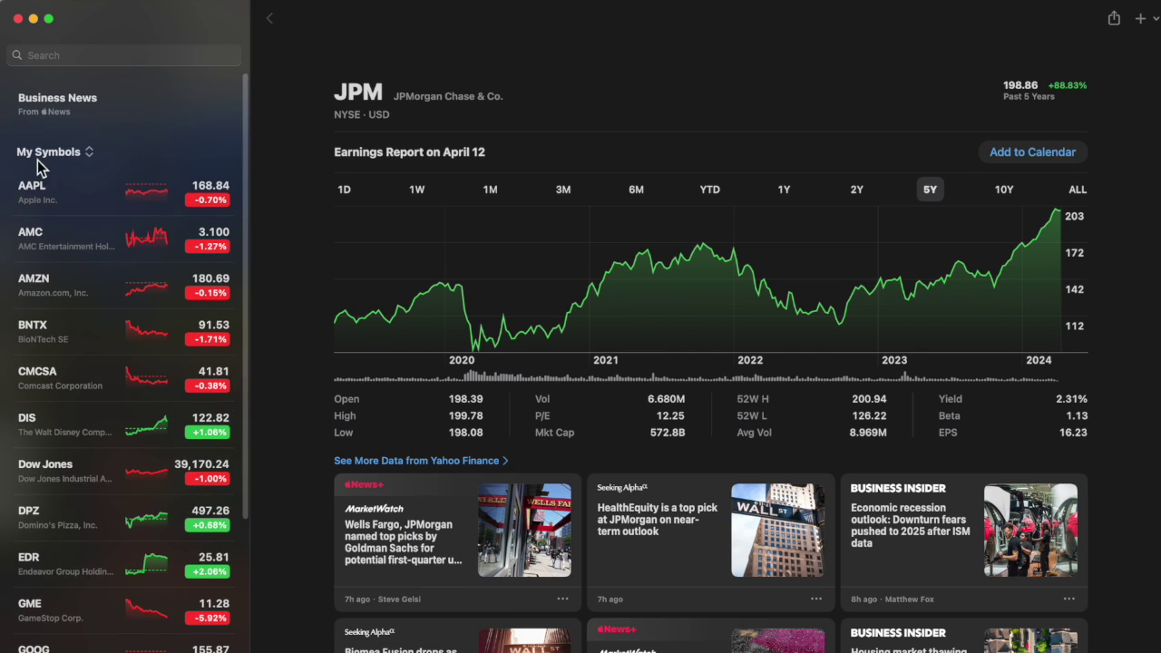
pyautogui.click(47, 154)
pyautogui.click(46, 196)
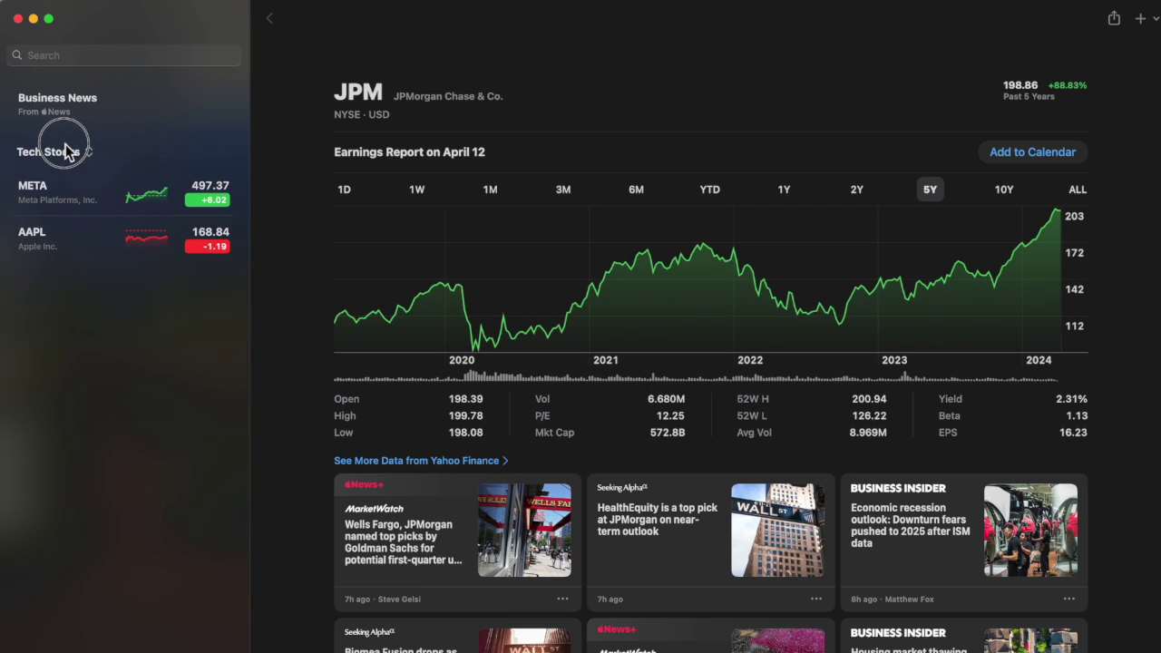
pyautogui.click(57, 152)
pyautogui.click(51, 215)
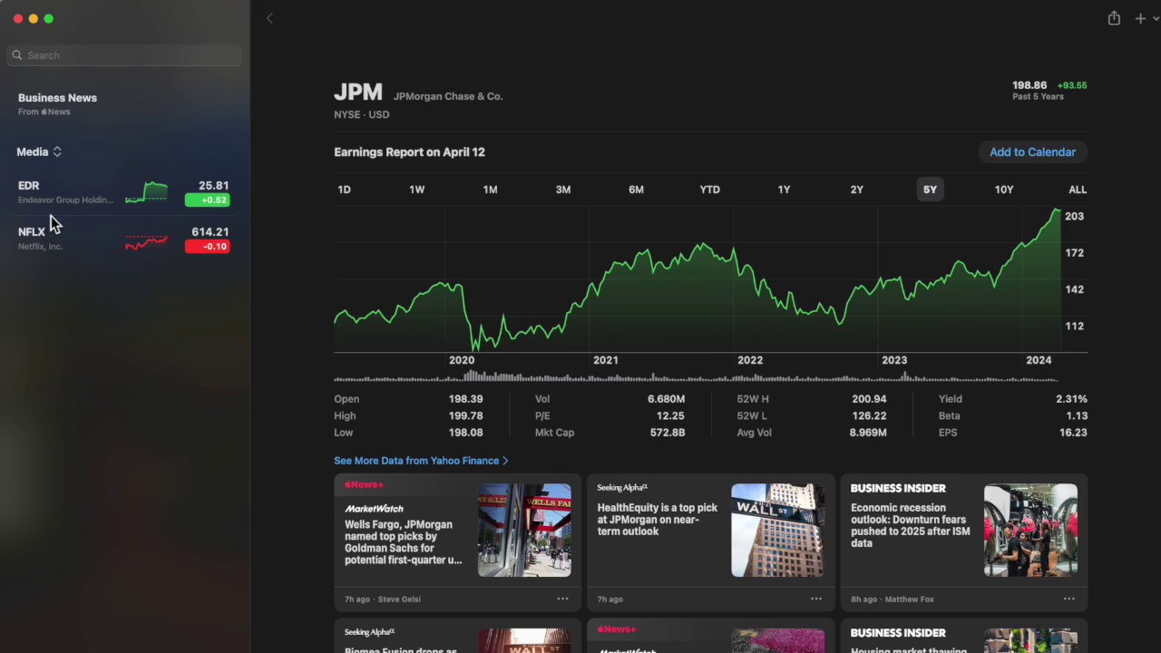
pyautogui.click(38, 156)
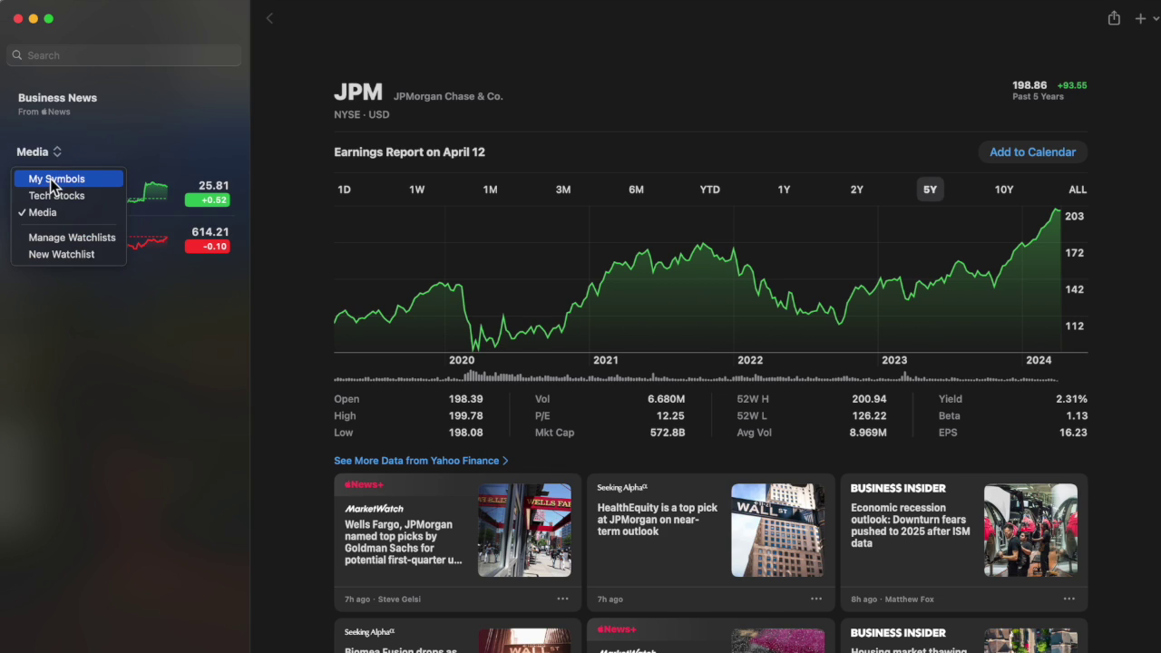
# Step: Delete the Media watchlist in Manage Watchlists, then cancel creating a new one
pyautogui.click(56, 239)
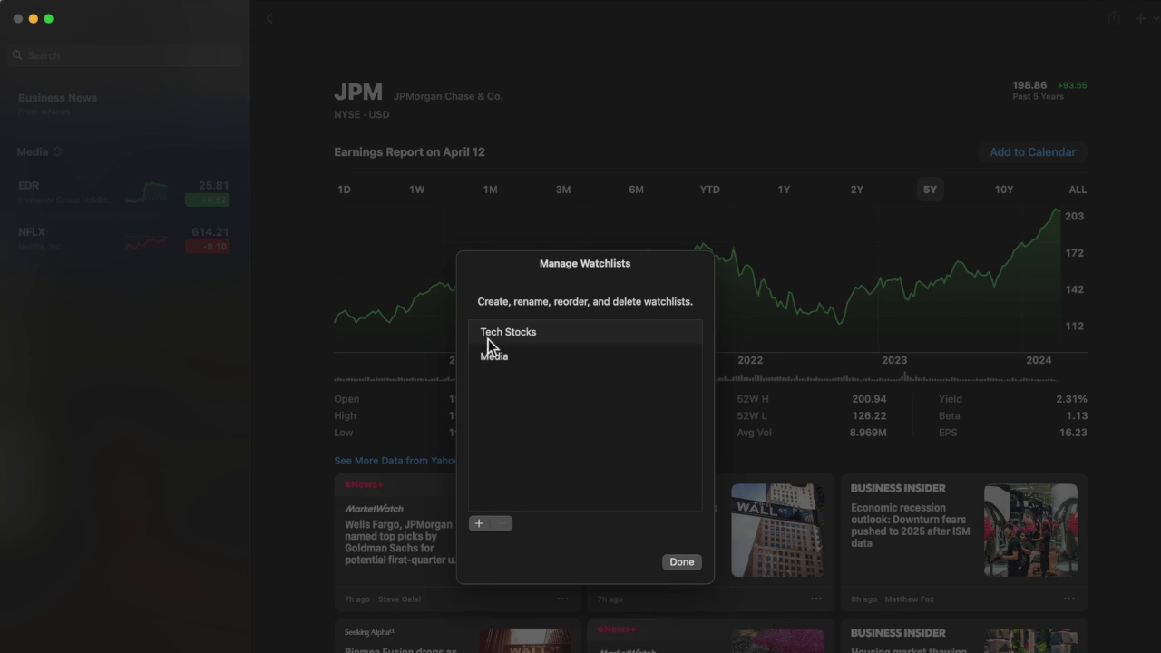
pyautogui.click(500, 362)
pyautogui.click(501, 524)
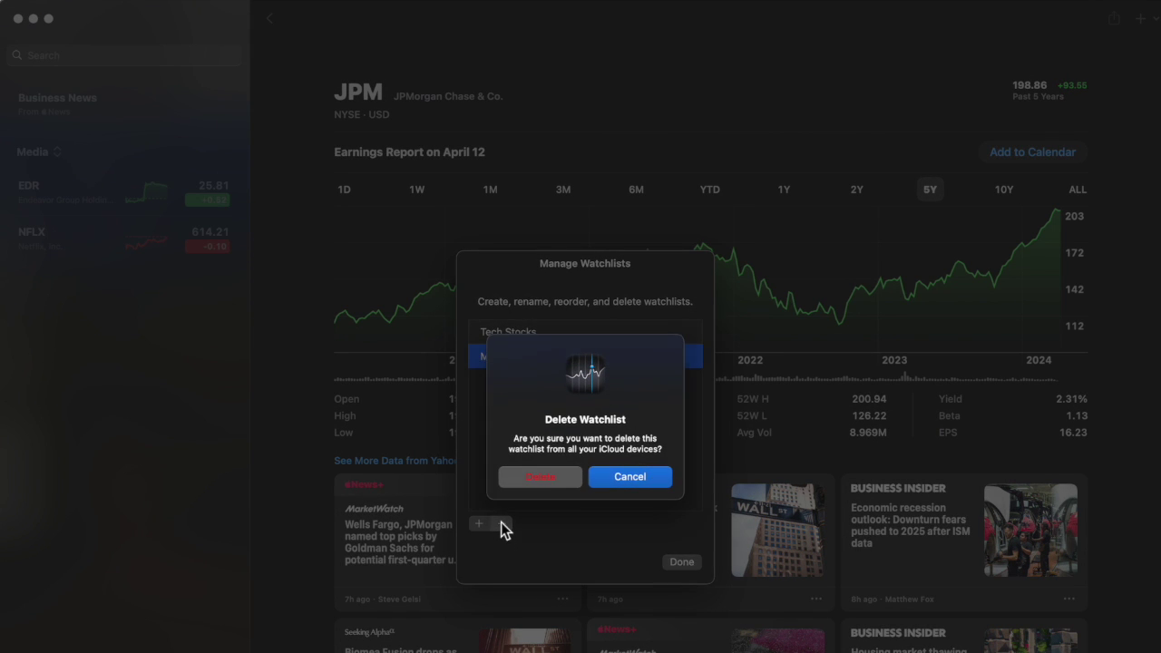
pyautogui.click(564, 481)
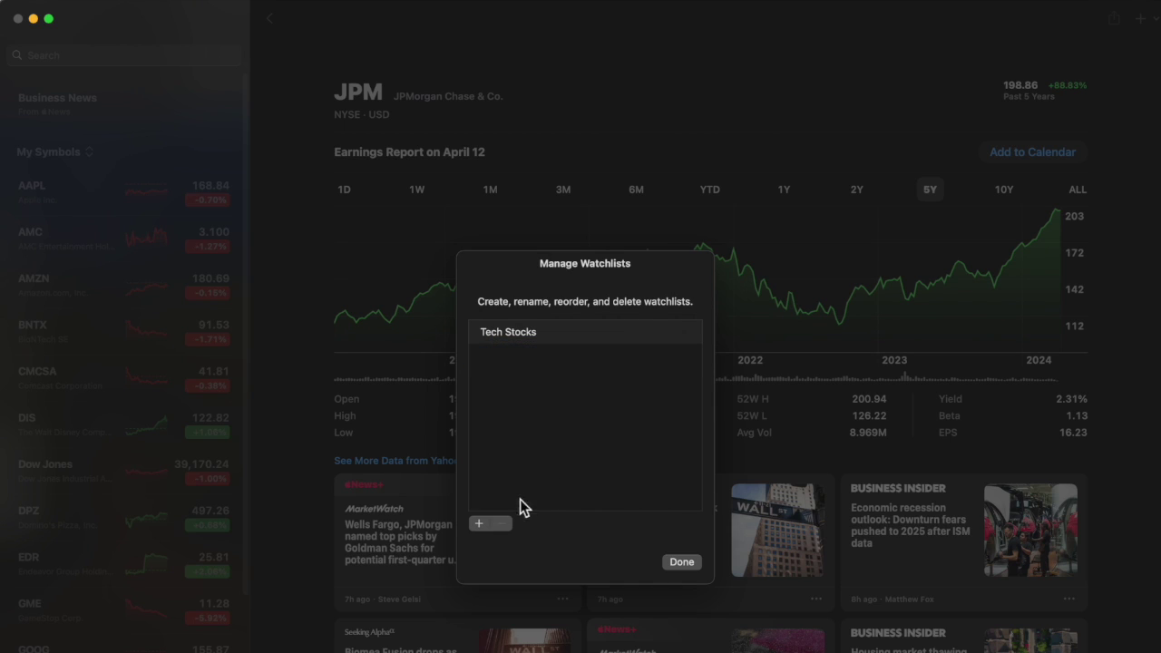
pyautogui.click(479, 523)
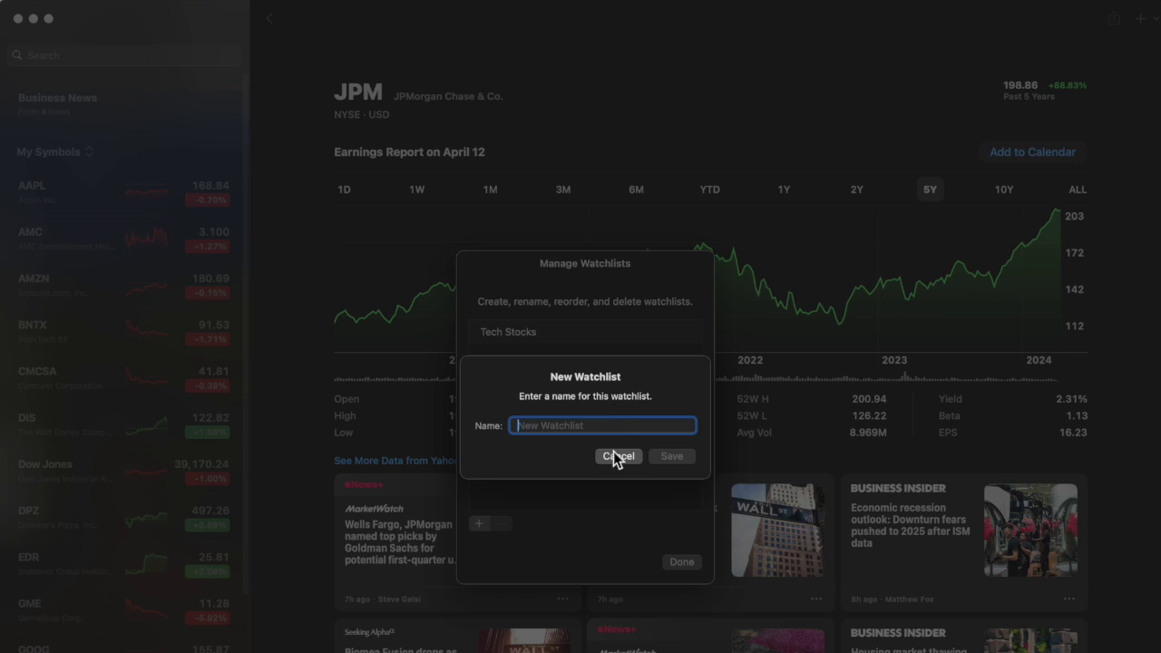
pyautogui.click(615, 456)
pyautogui.click(686, 559)
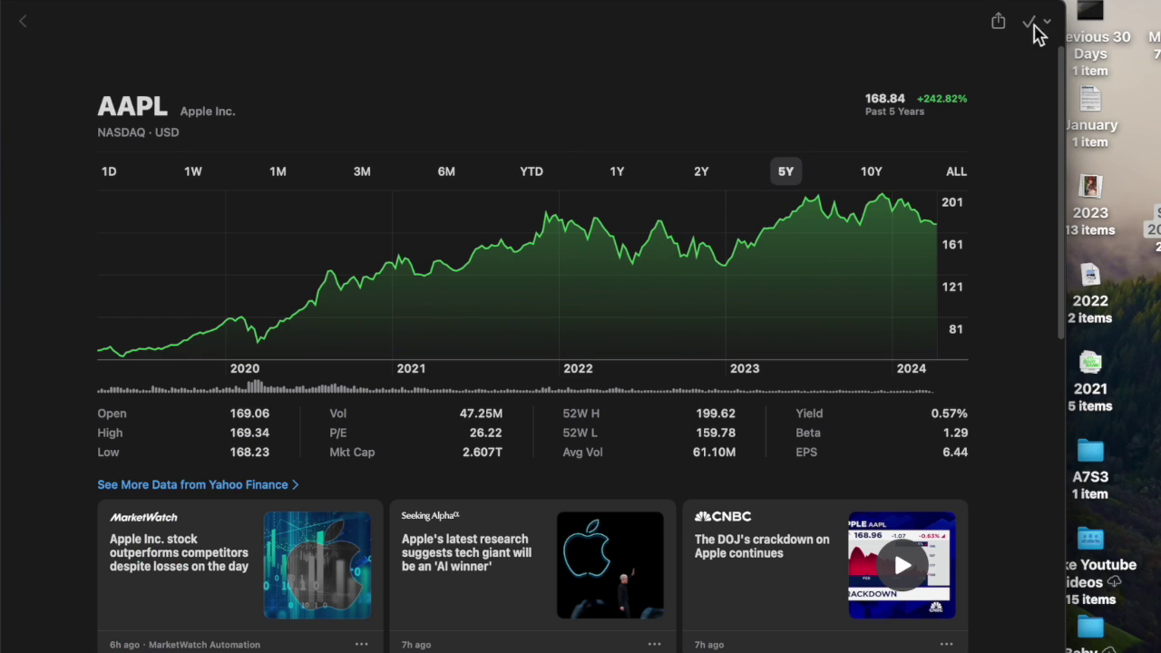
pyautogui.click(1044, 21)
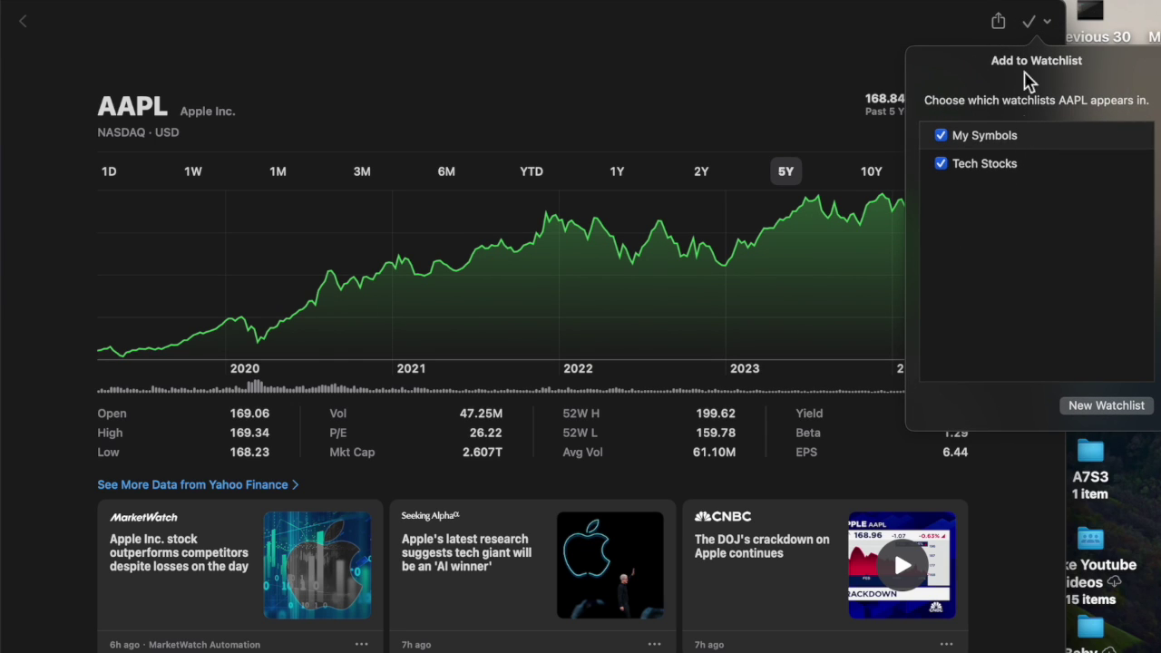
pyautogui.press('Escape')
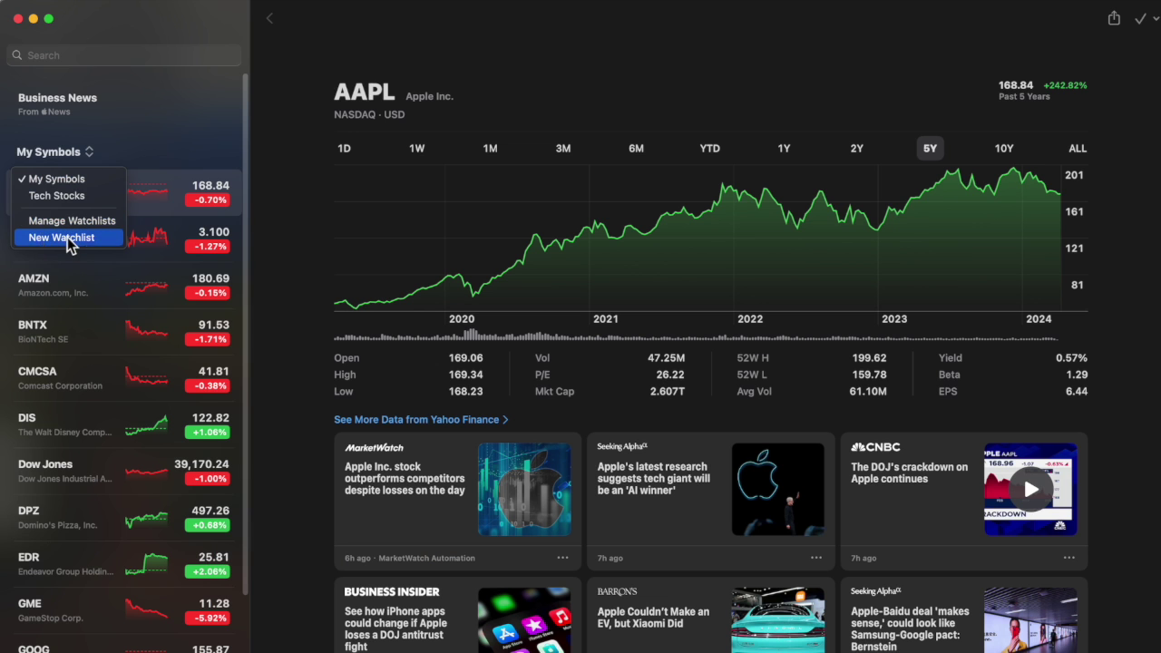
# Step: Create a new empty watchlist named 'media'
pyautogui.click(67, 237)
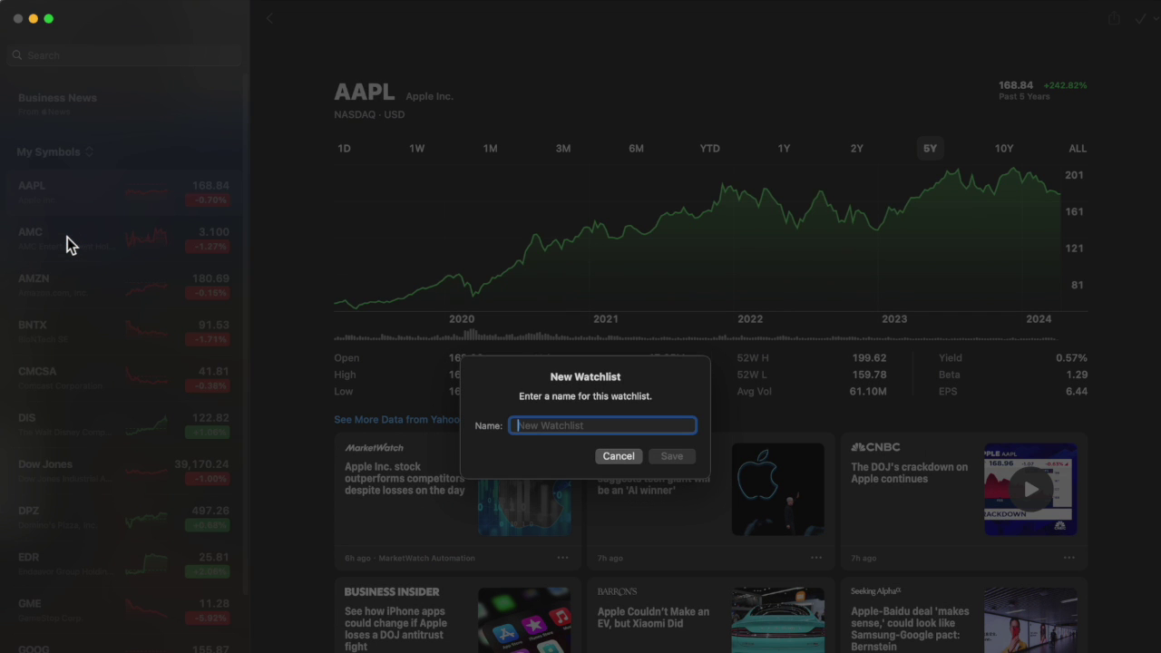
pyautogui.write('media')
pyautogui.press('Return')
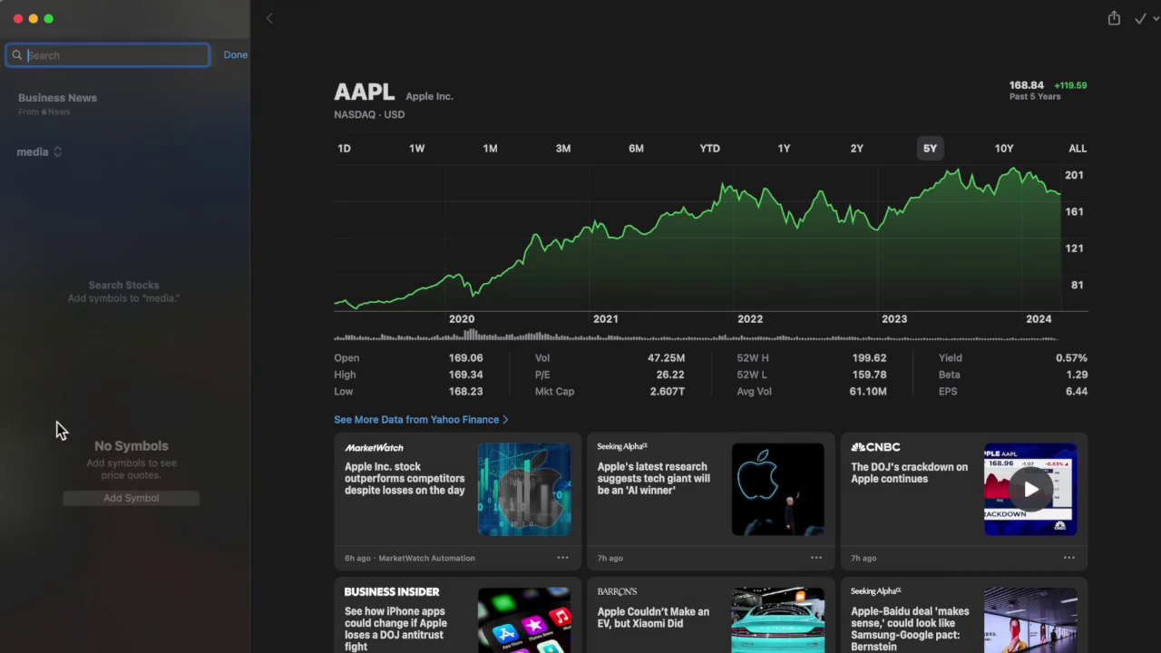
pyautogui.click(225, 54)
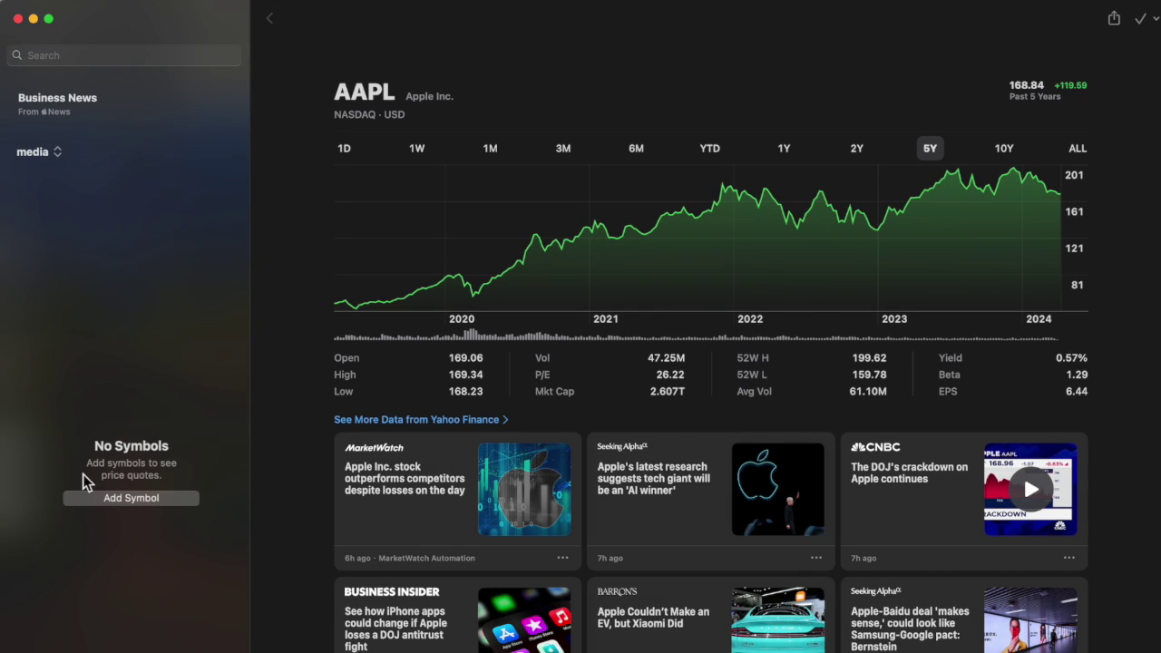
# Step: In My Symbols, open Netflix's NFLX page and check which watchlists include it
pyautogui.click(47, 153)
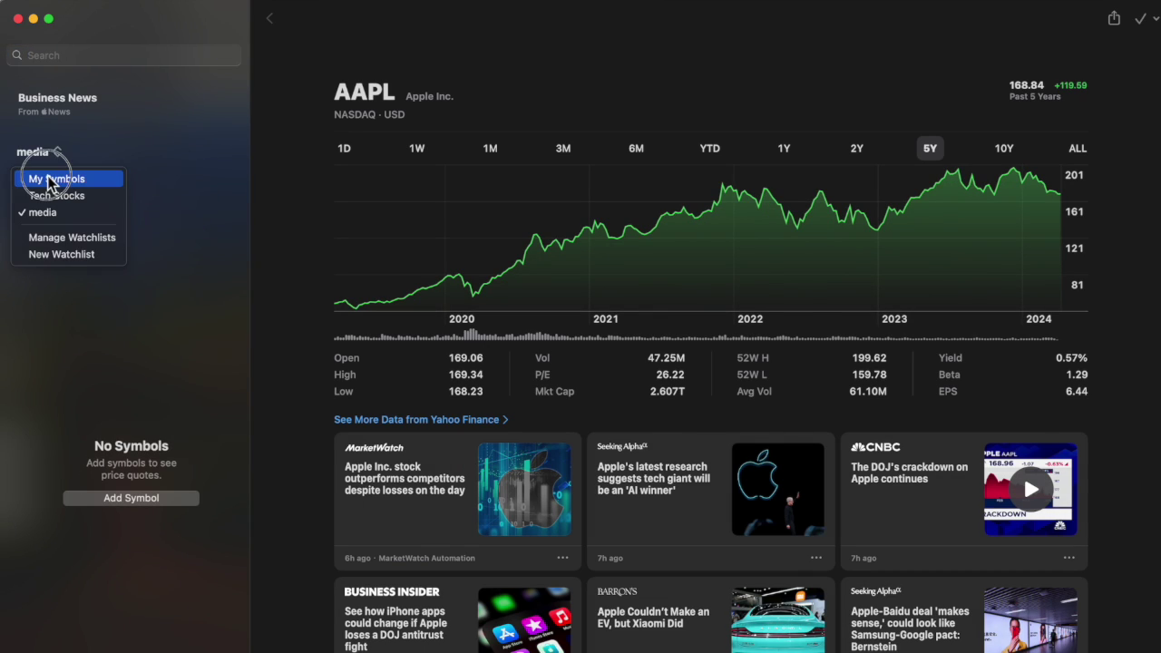
pyautogui.click(50, 175)
pyautogui.scroll(-5, 124, 490)
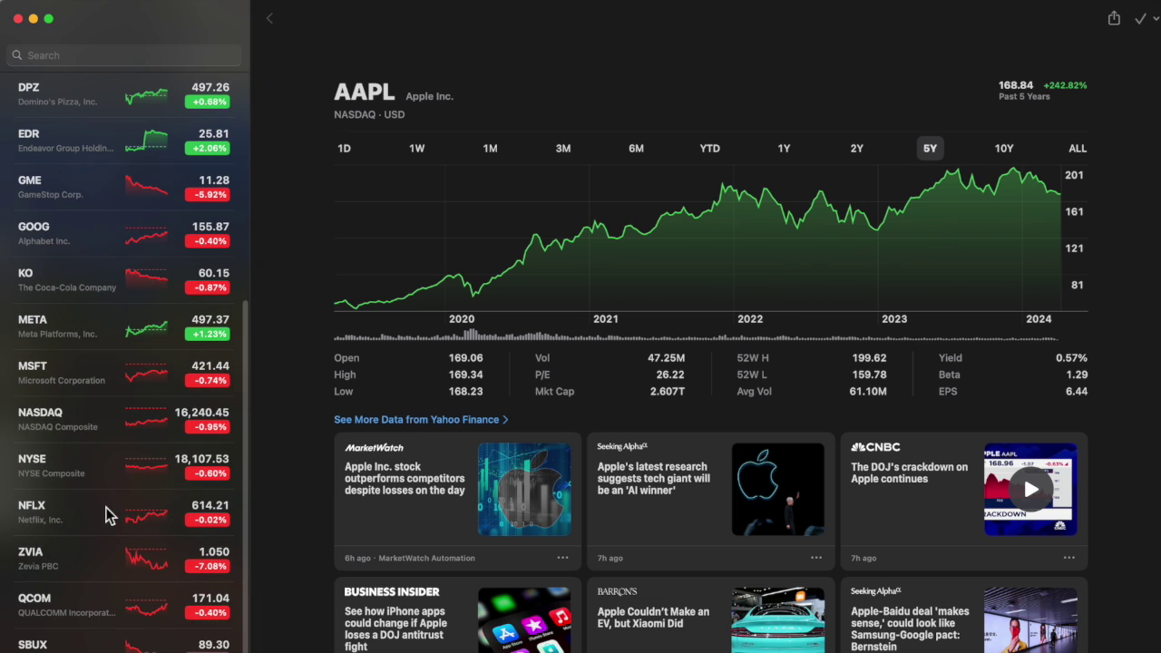
pyautogui.click(61, 523)
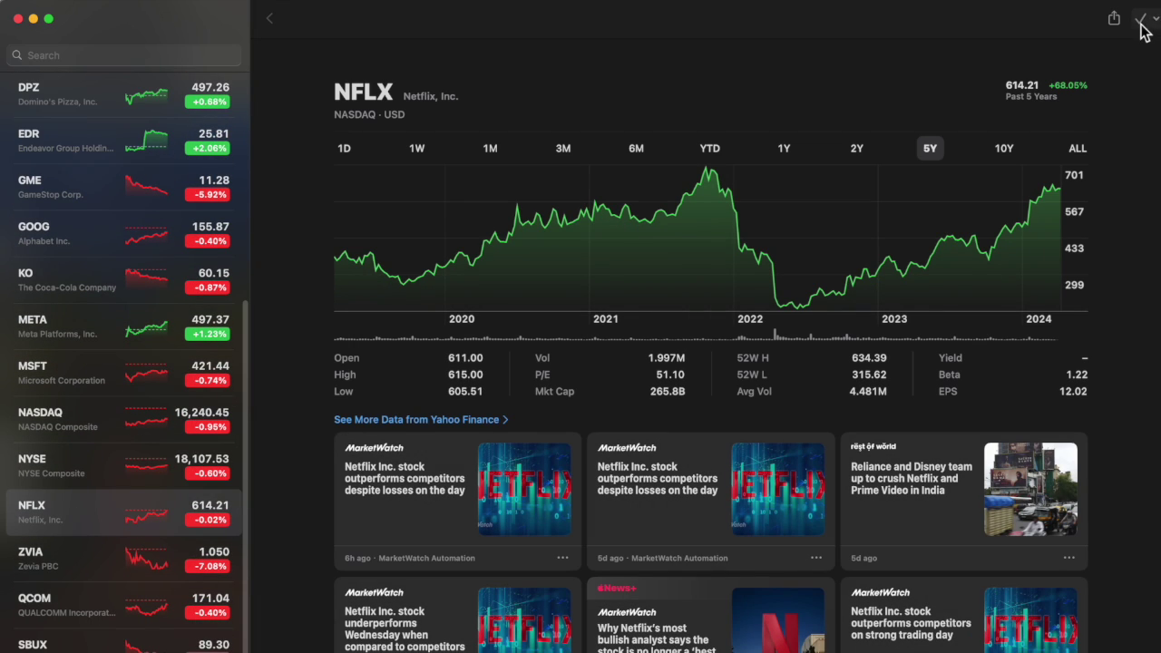
pyautogui.click(1156, 22)
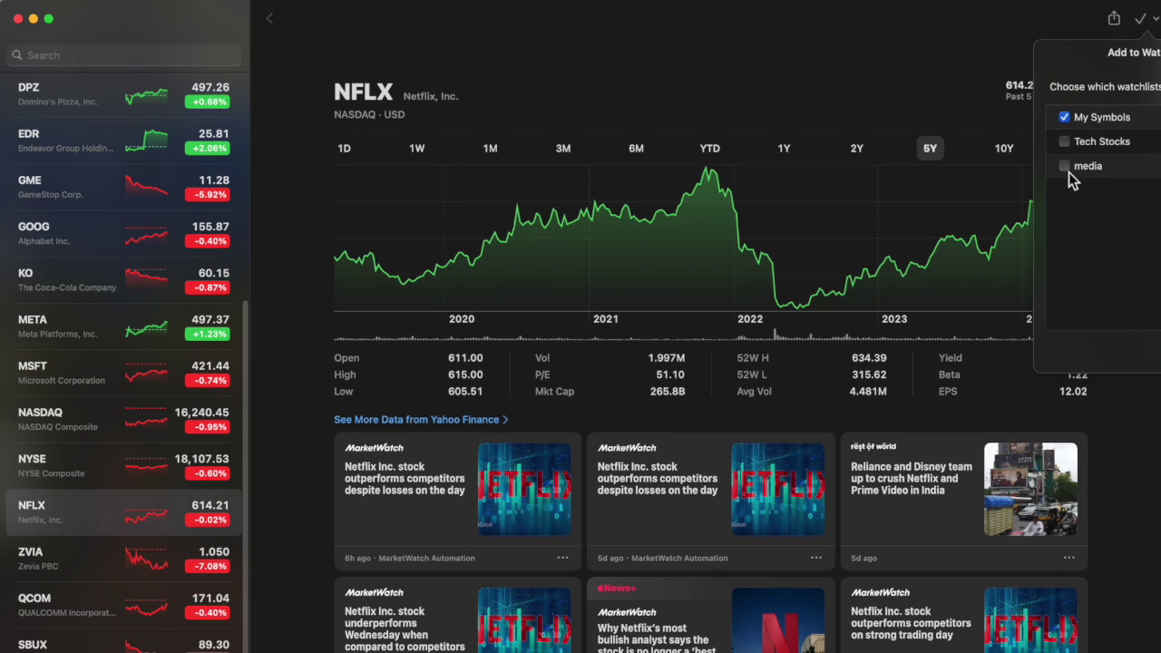
pyautogui.click(797, 107)
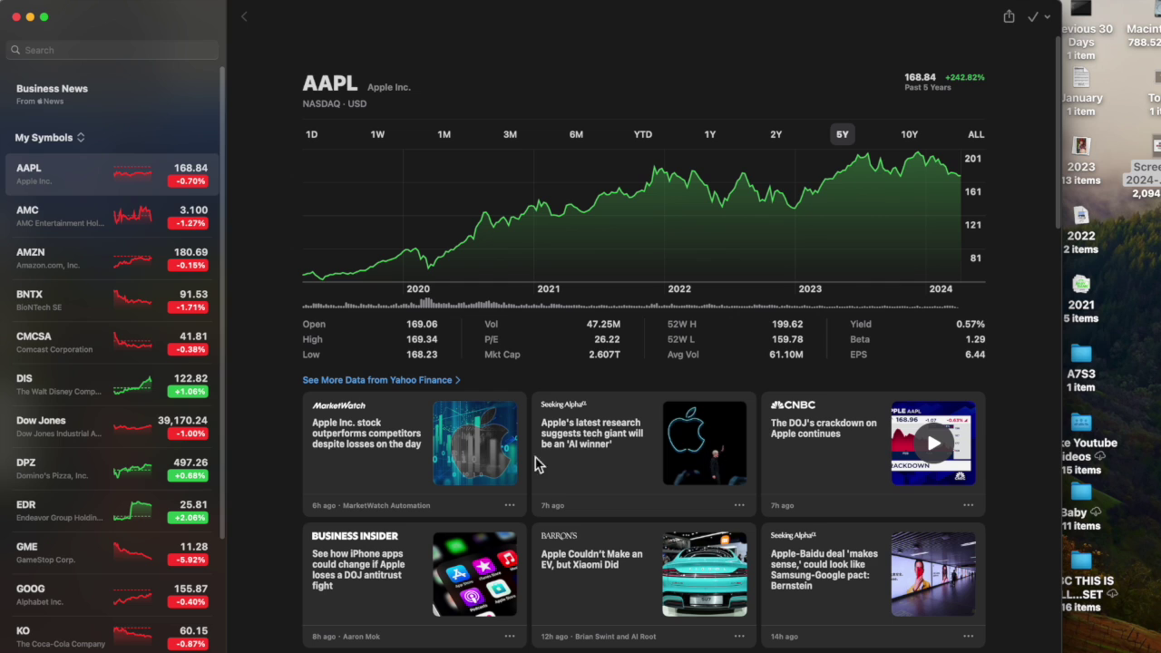
# Step: Read the Seeking Alpha story on Apple as an 'AI winner', then return to AAPL
pyautogui.click(621, 462)
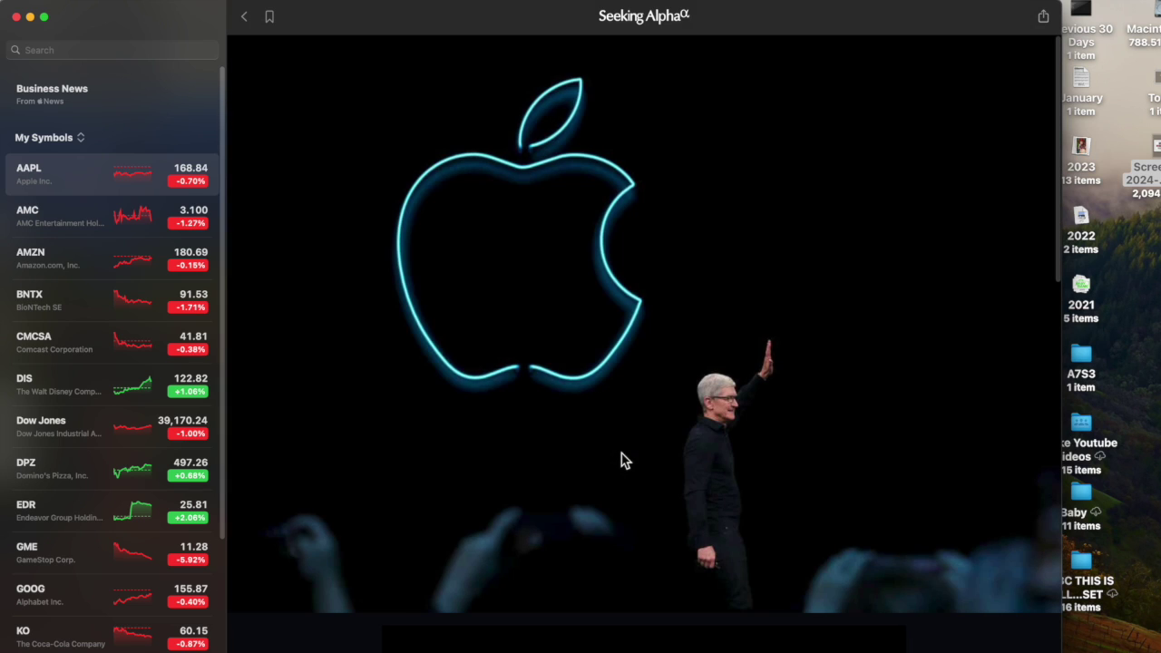
pyautogui.scroll(-10, 603, 401)
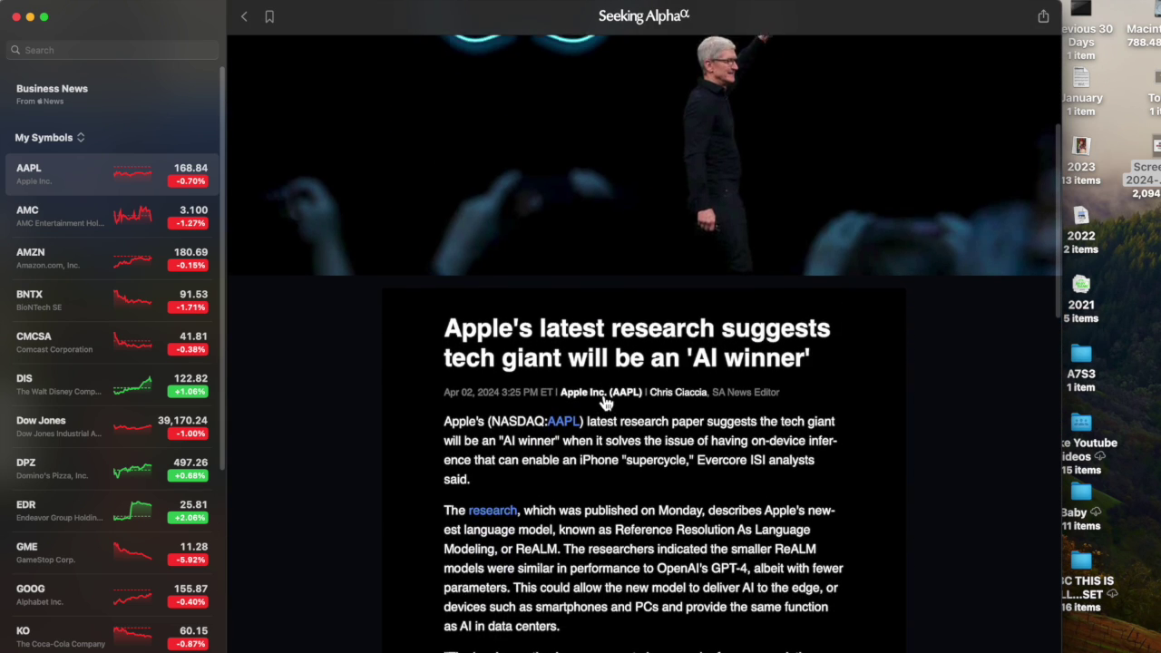
pyautogui.scroll(-4, 600, 397)
pyautogui.scroll(5, 600, 396)
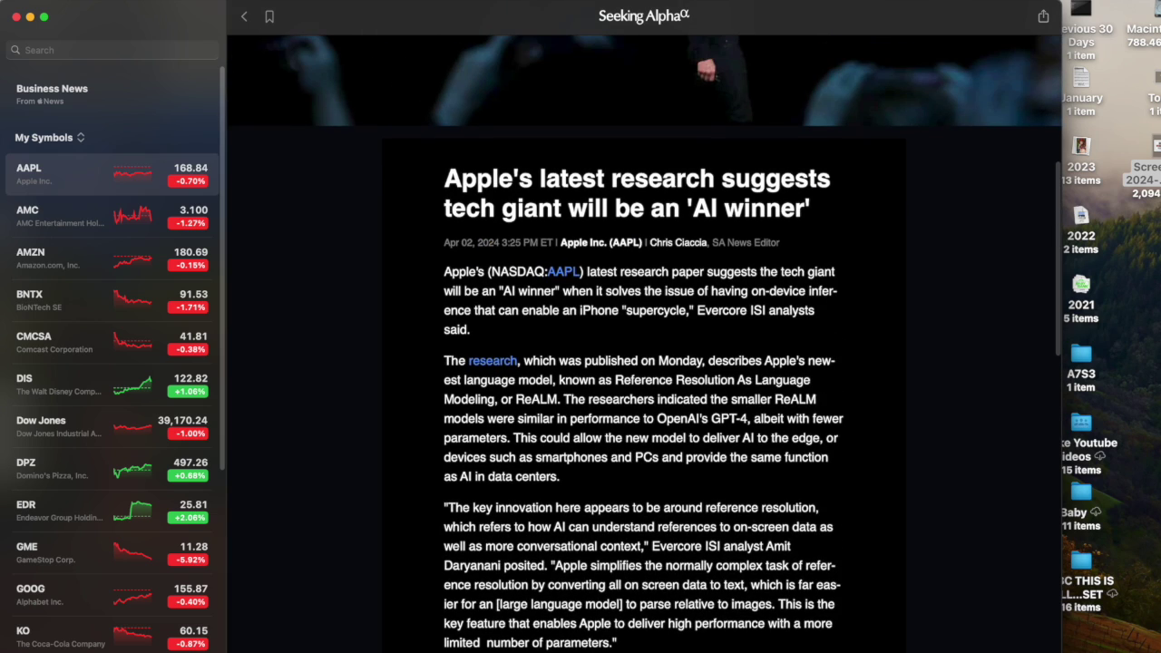
pyautogui.click(243, 18)
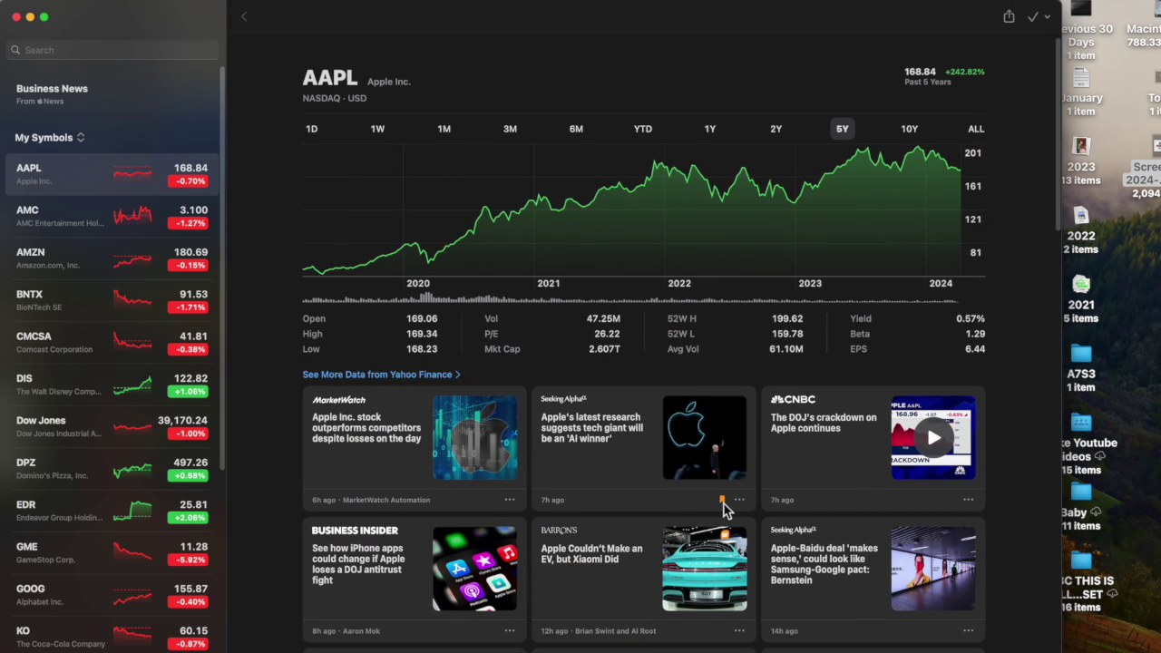
# Step: Browse the AAPL news, then bring up the share and save options for the CNBC story
pyautogui.scroll(-10, 729, 508)
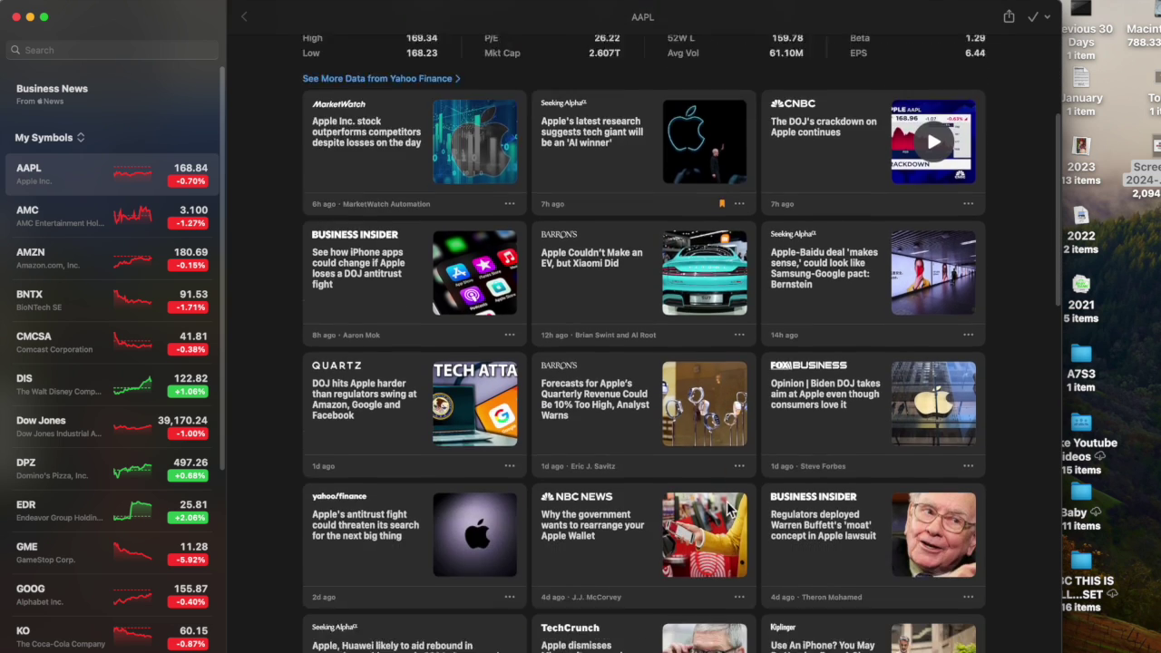
pyautogui.scroll(6, 723, 217)
pyautogui.scroll(5, 721, 219)
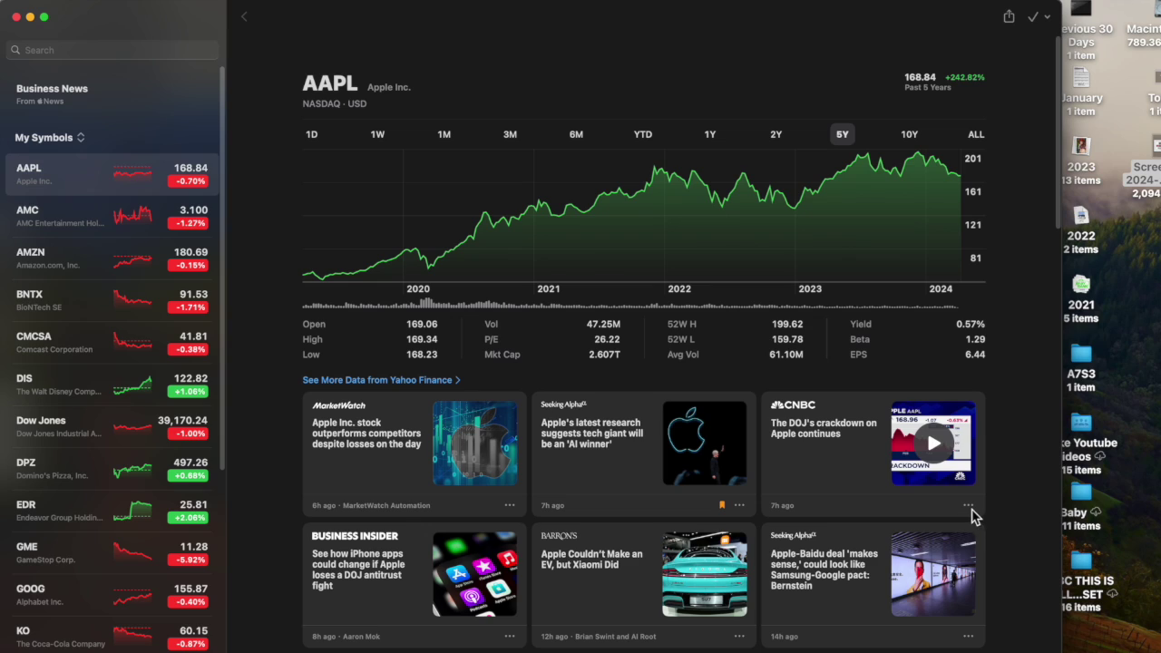
pyautogui.click(969, 507)
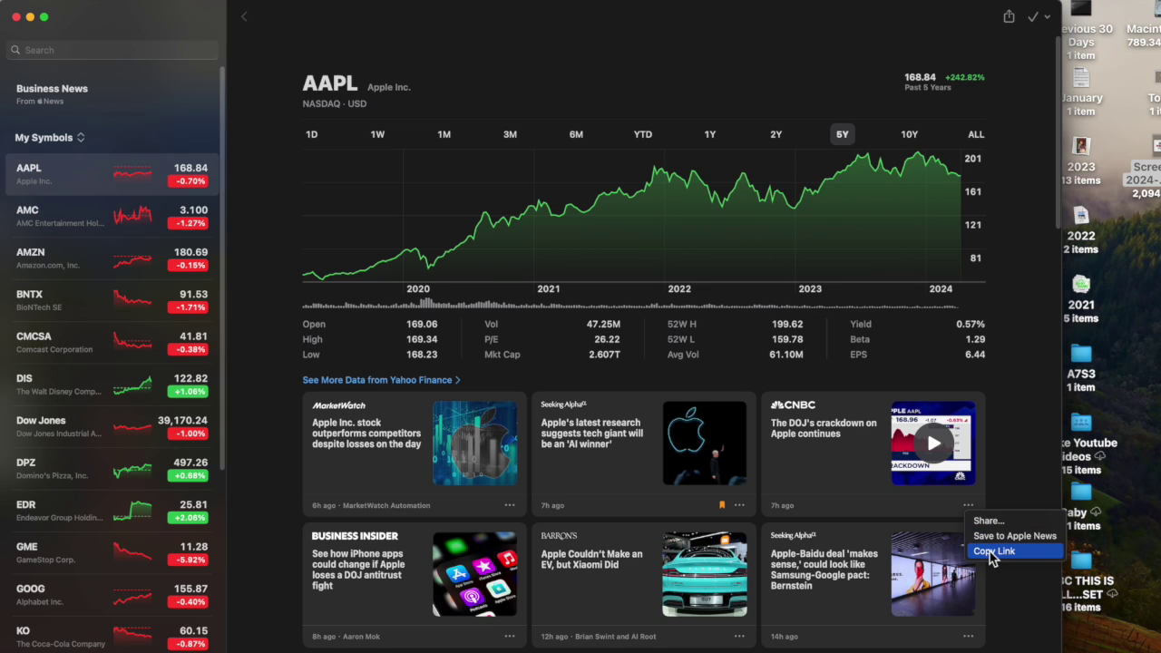
pyautogui.click(1011, 23)
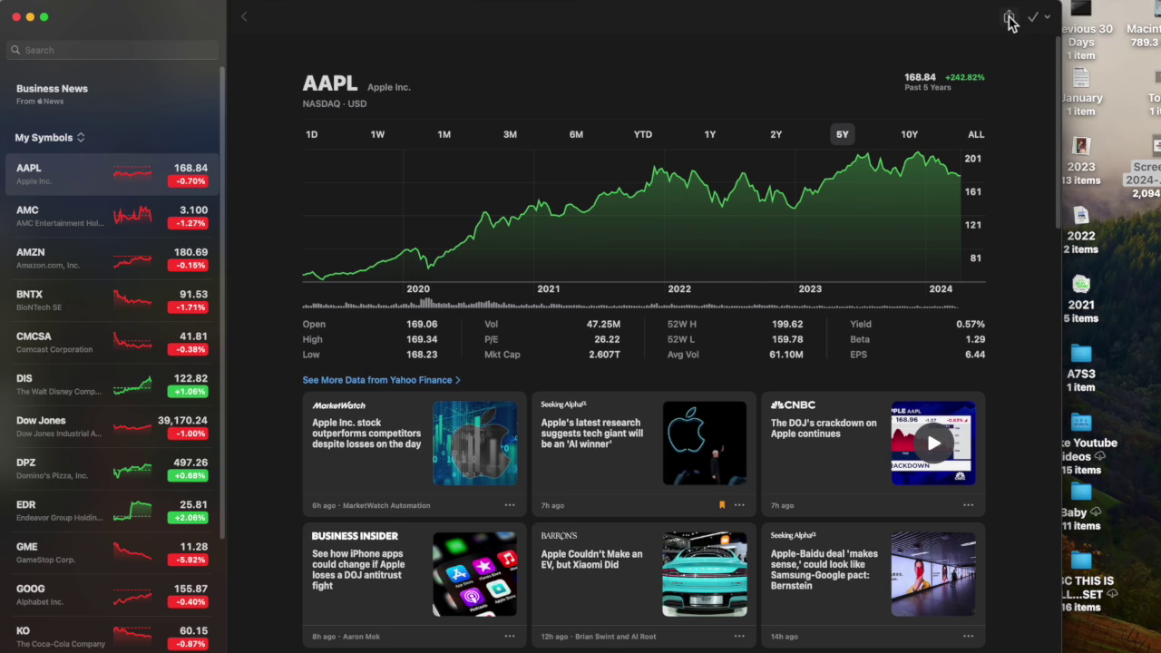
pyautogui.click(1009, 19)
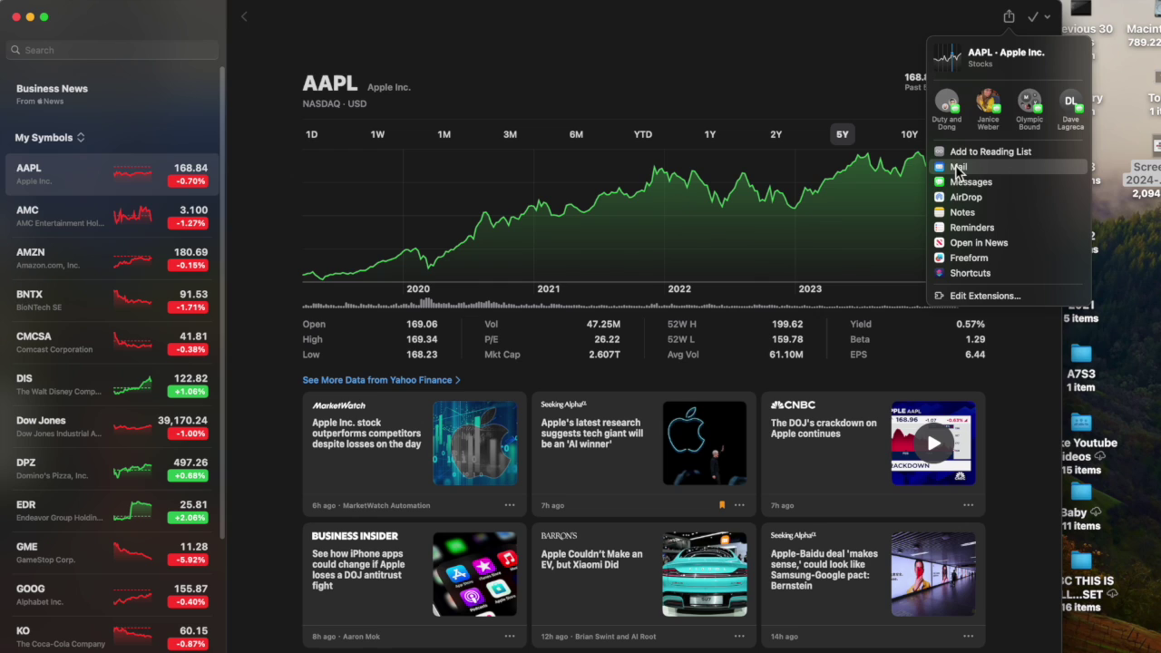
pyautogui.click(800, 68)
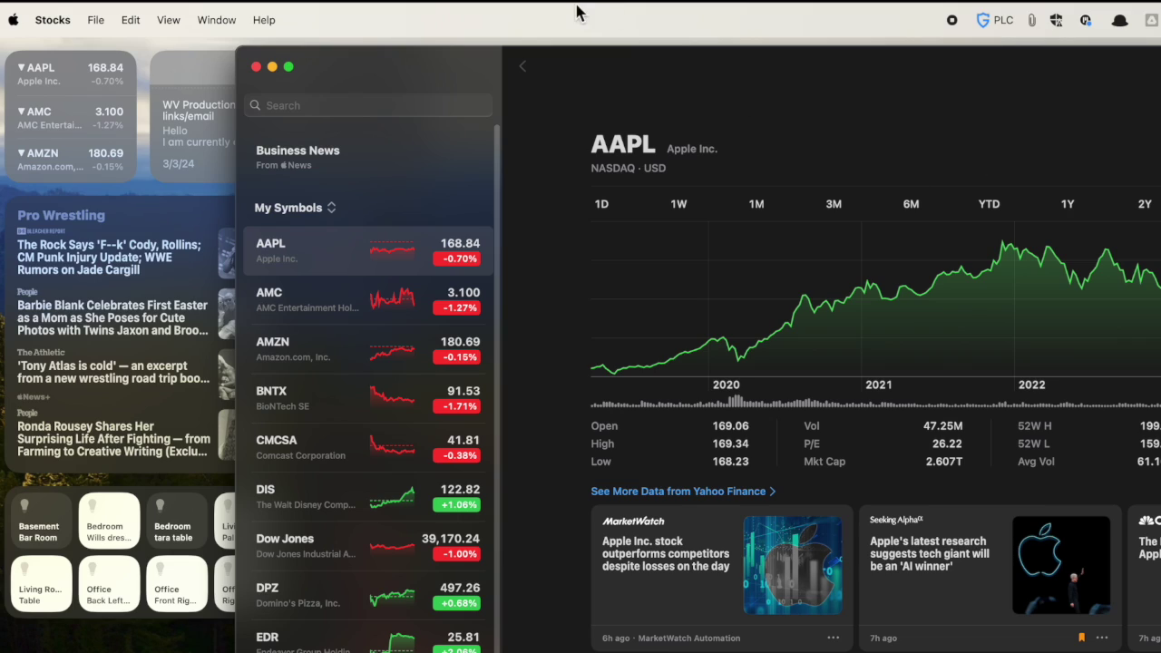
# Step: Choose Reset Identifier… from the Stocks menu to bring up Apple's support article on it
pyautogui.click(63, 22)
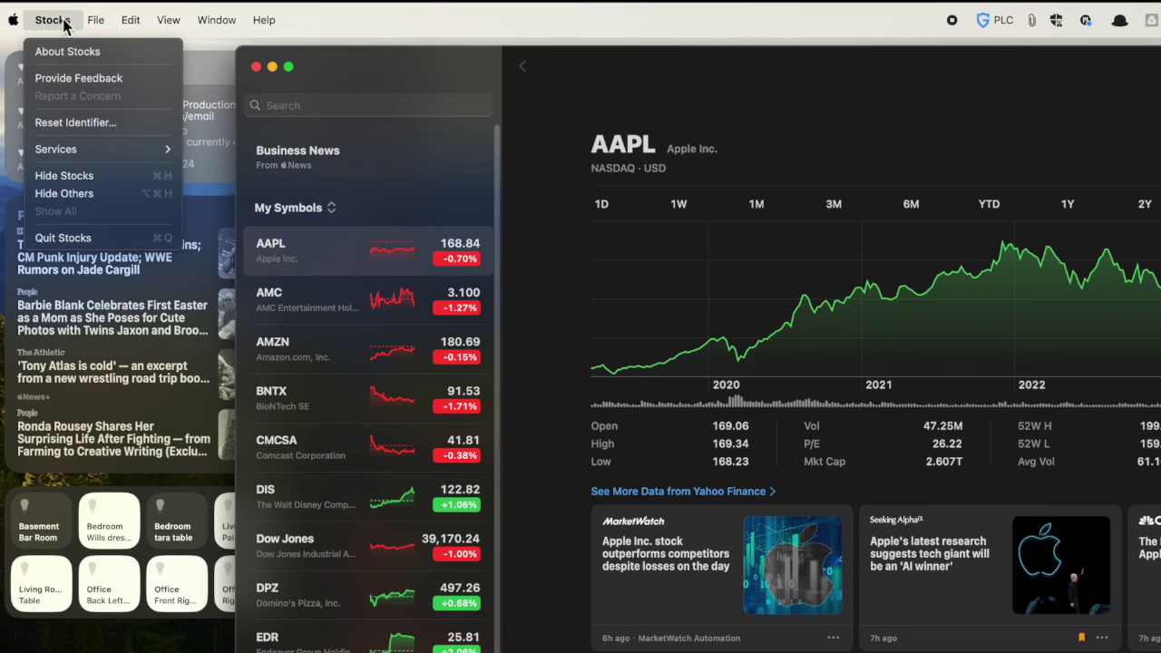
pyautogui.click(87, 125)
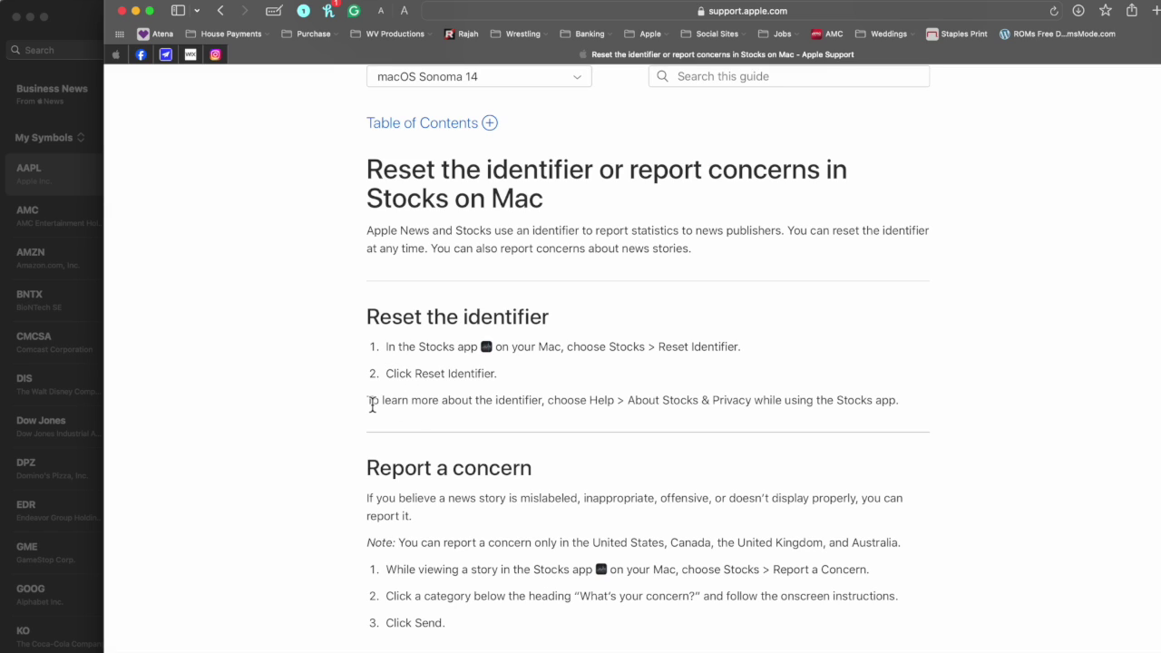
# Step: Highlight the 'Help > About Stocks & Privacy' line in the support article
pyautogui.moveTo(591, 404); pyautogui.dragTo(754, 407)
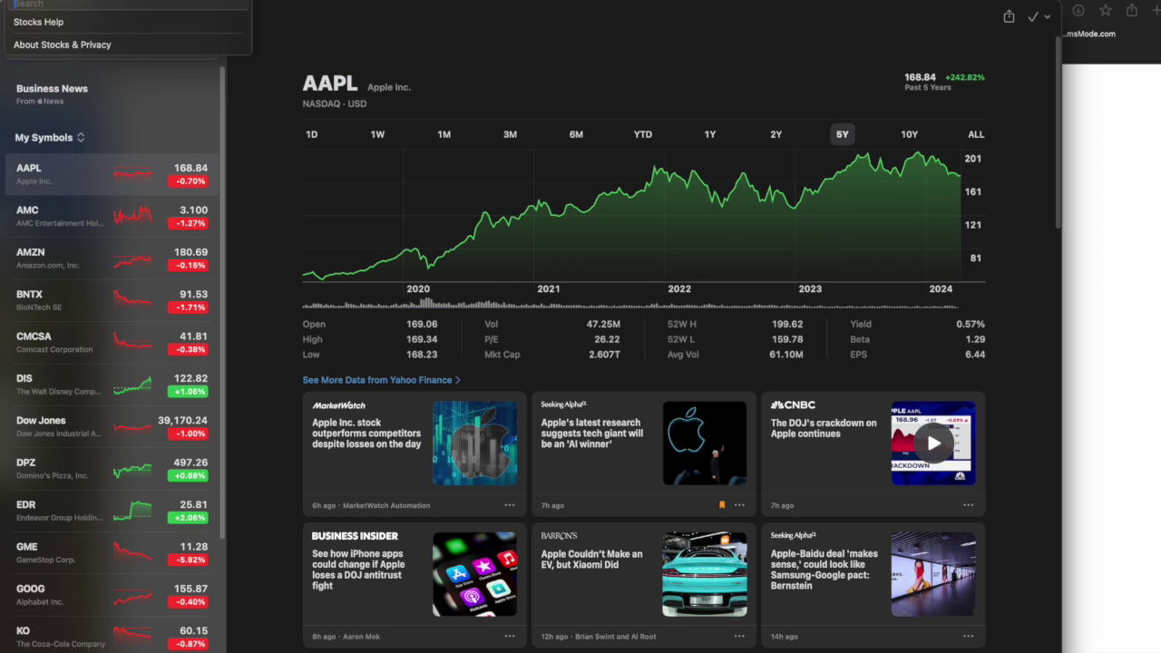
# Step: Read through the About Stocks & Privacy sheet and close it with Done
pyautogui.click(40, 51)
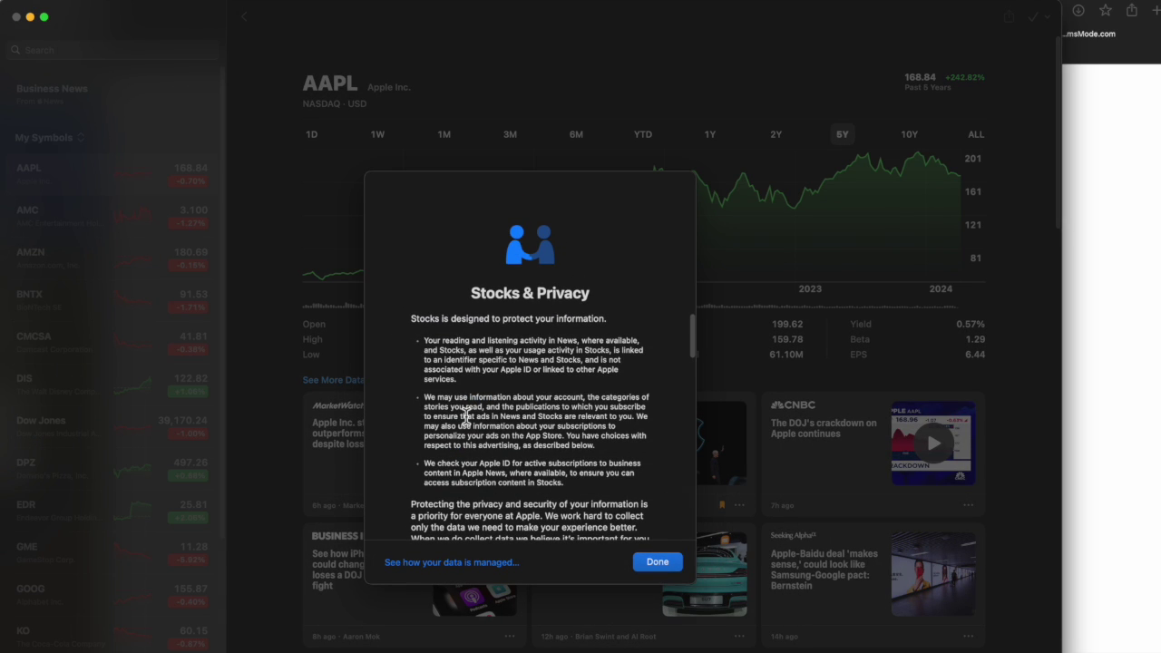
pyautogui.scroll(-2, 467, 415)
pyautogui.scroll(2, 466, 416)
pyautogui.scroll(-1, 487, 432)
pyautogui.scroll(-10, 487, 432)
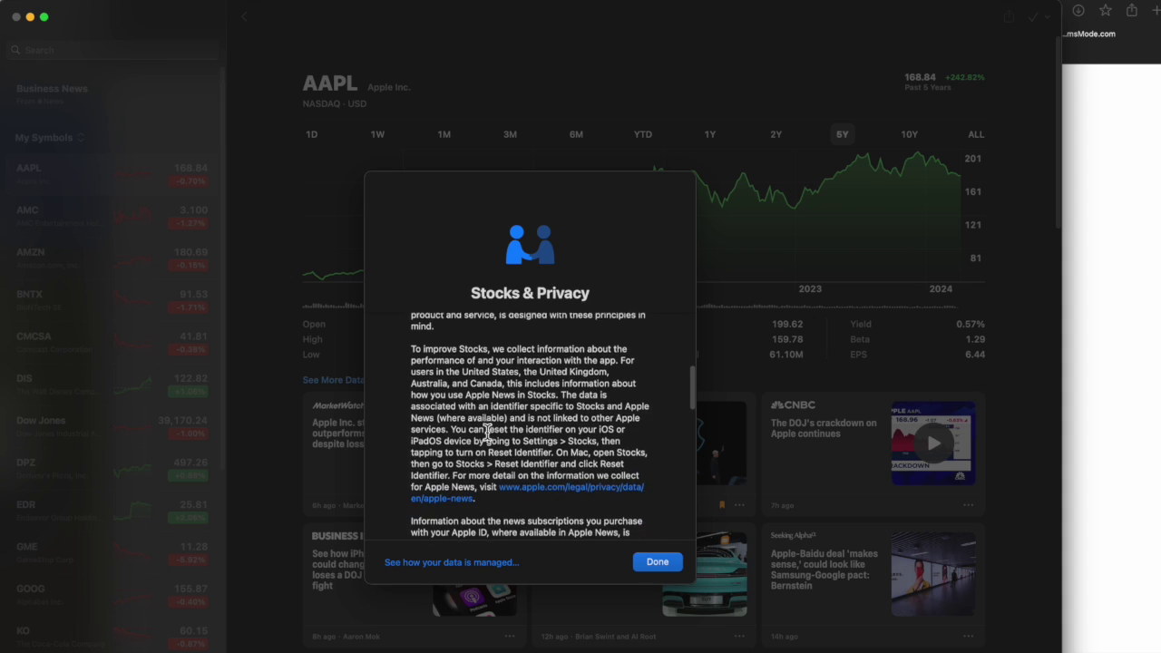
pyautogui.scroll(5, 487, 432)
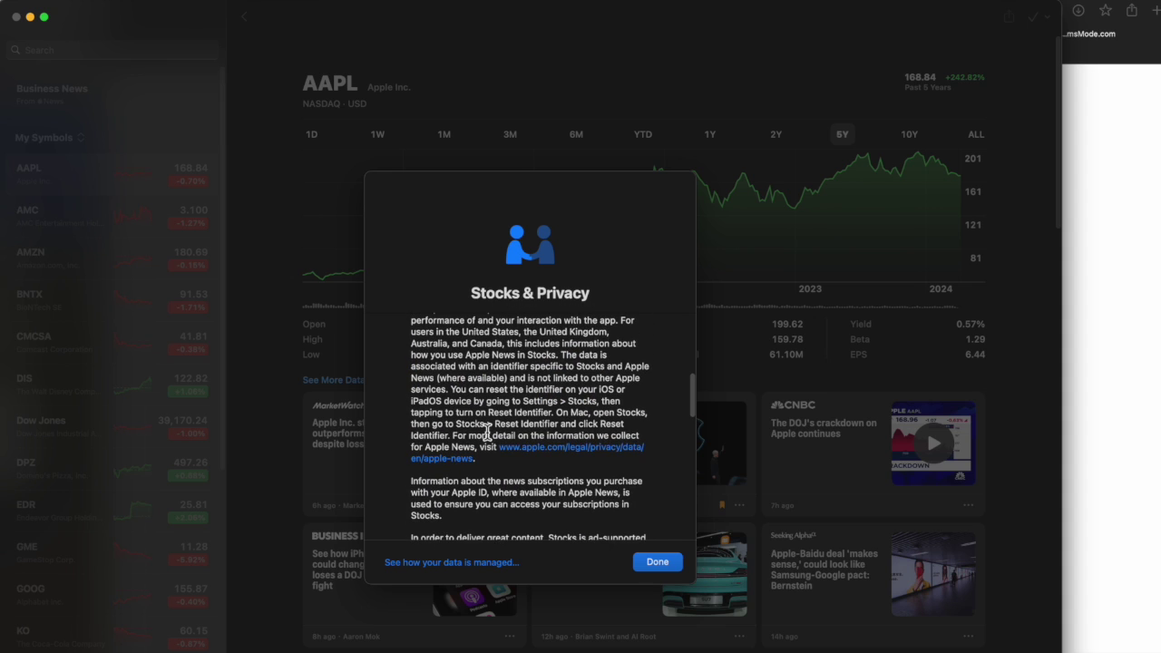
pyautogui.click(670, 565)
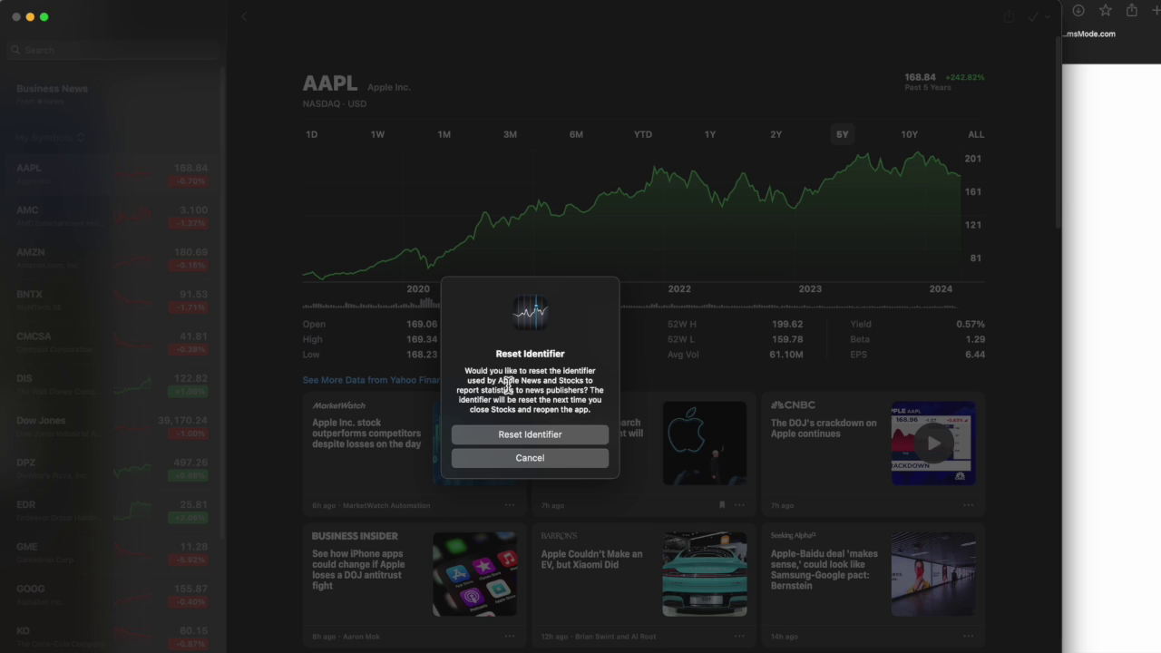
# Step: Dismiss the Reset Identifier prompt, open AMC's Yahoo Finance page in Safari, then return to Stocks
pyautogui.click(530, 458)
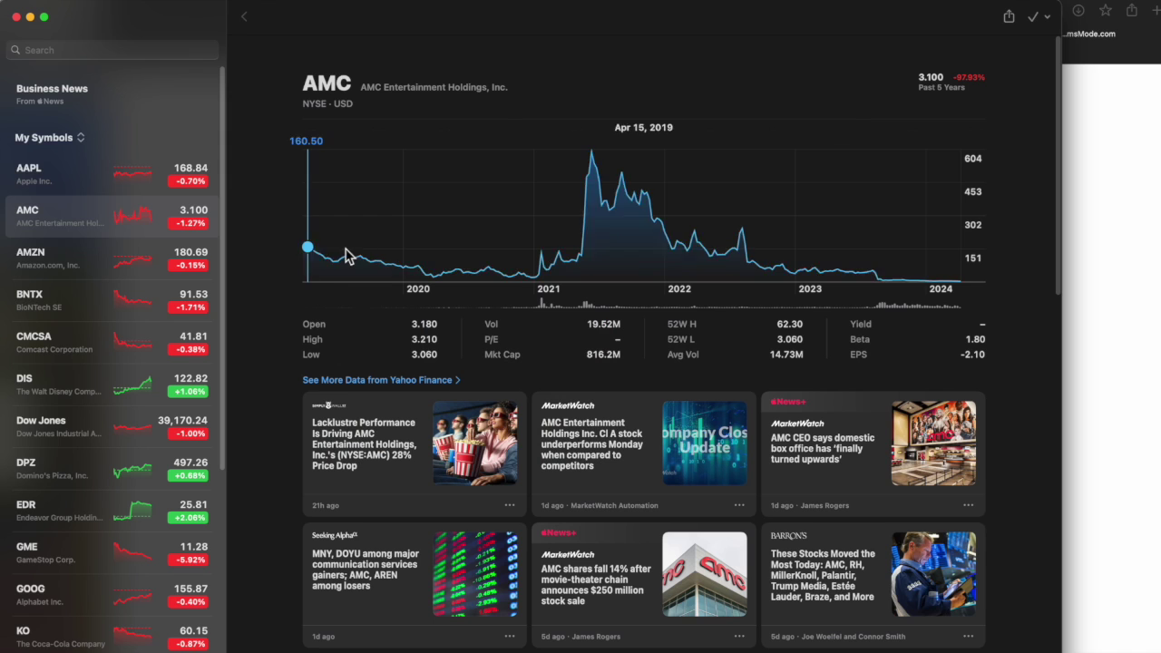
pyautogui.click(375, 379)
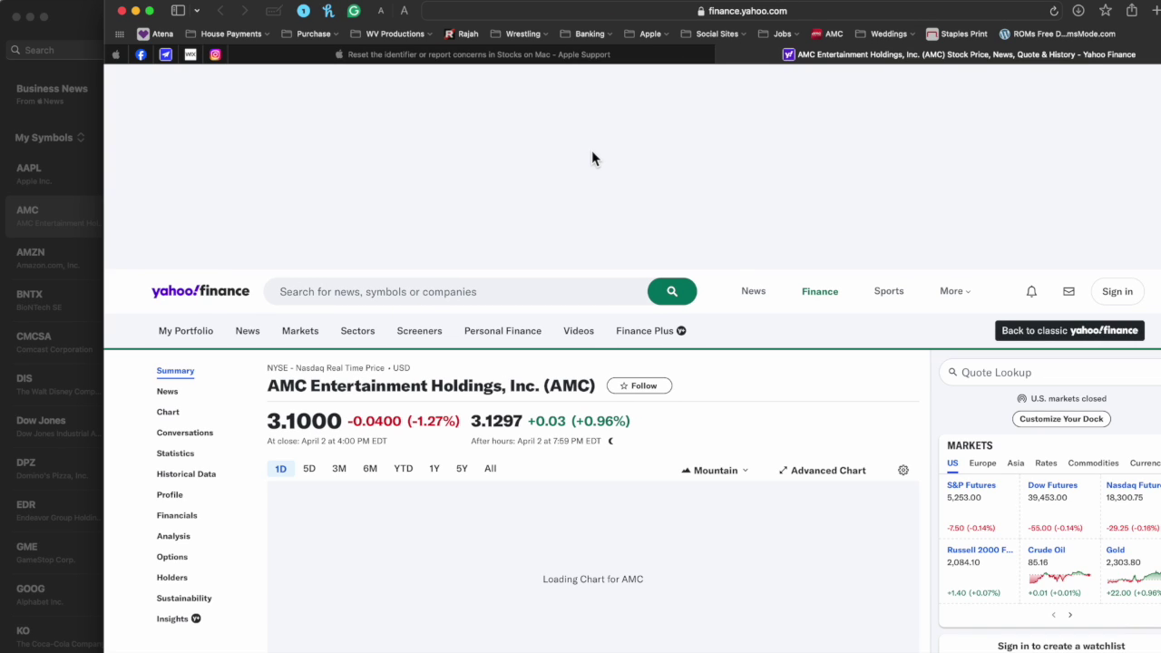
pyautogui.click(47, 192)
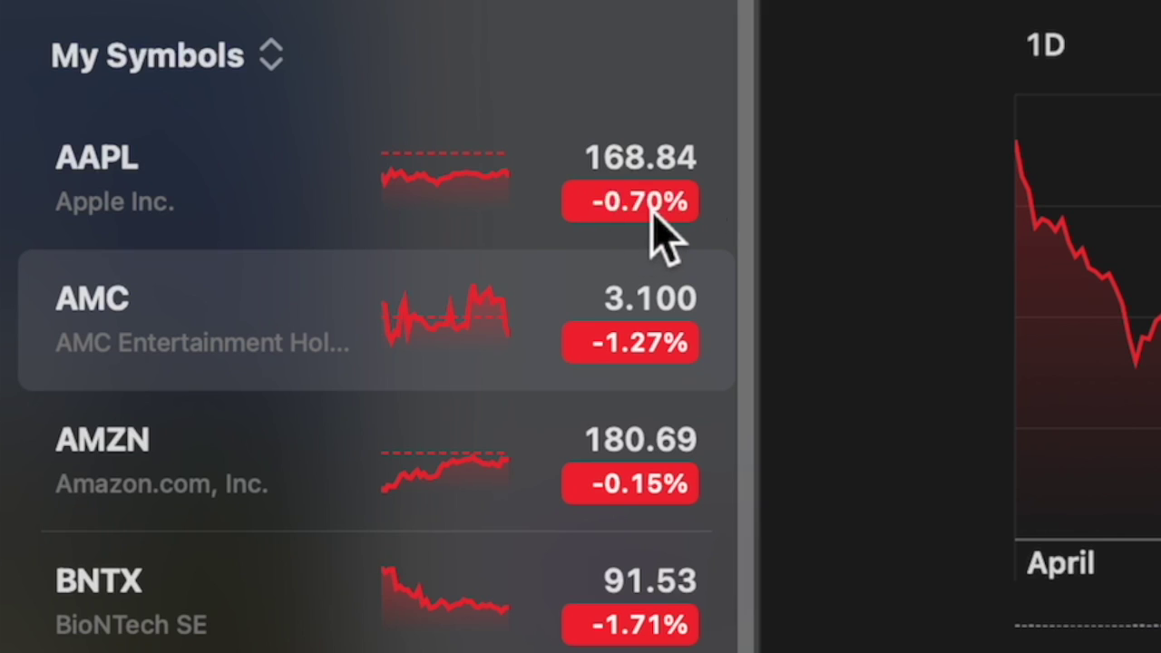
# Step: Cycle the sidebar badges through percent, point change and market cap, ending on market cap (AAPL 2.607T)
pyautogui.click(651, 208)
pyautogui.click(651, 212)
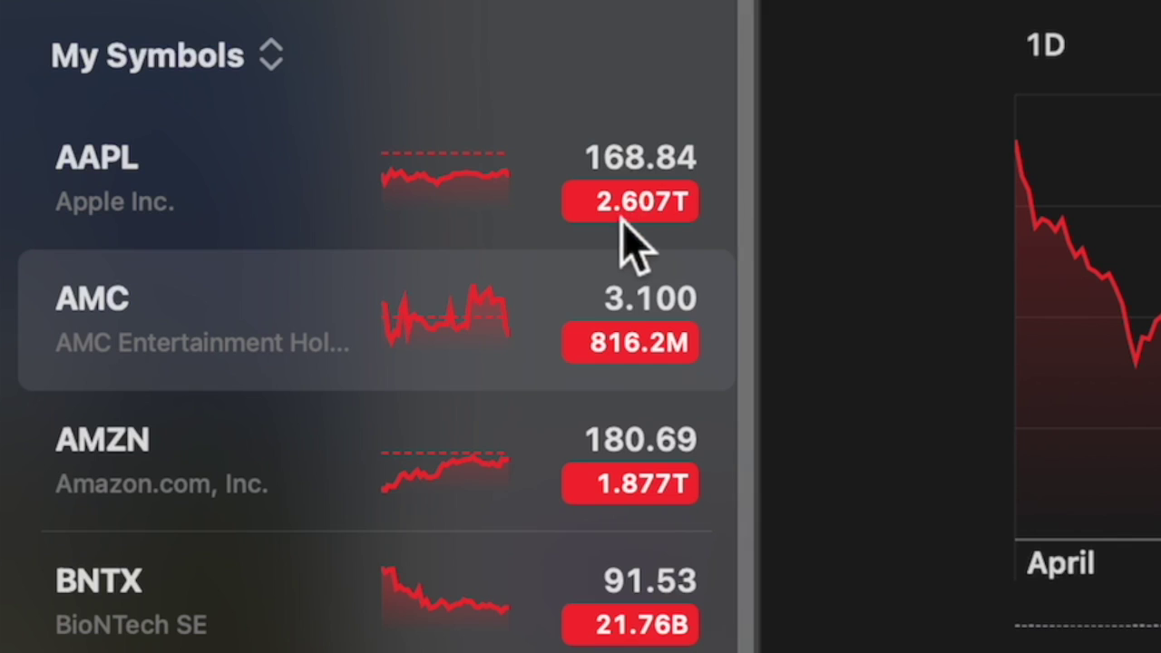
pyautogui.click(622, 218)
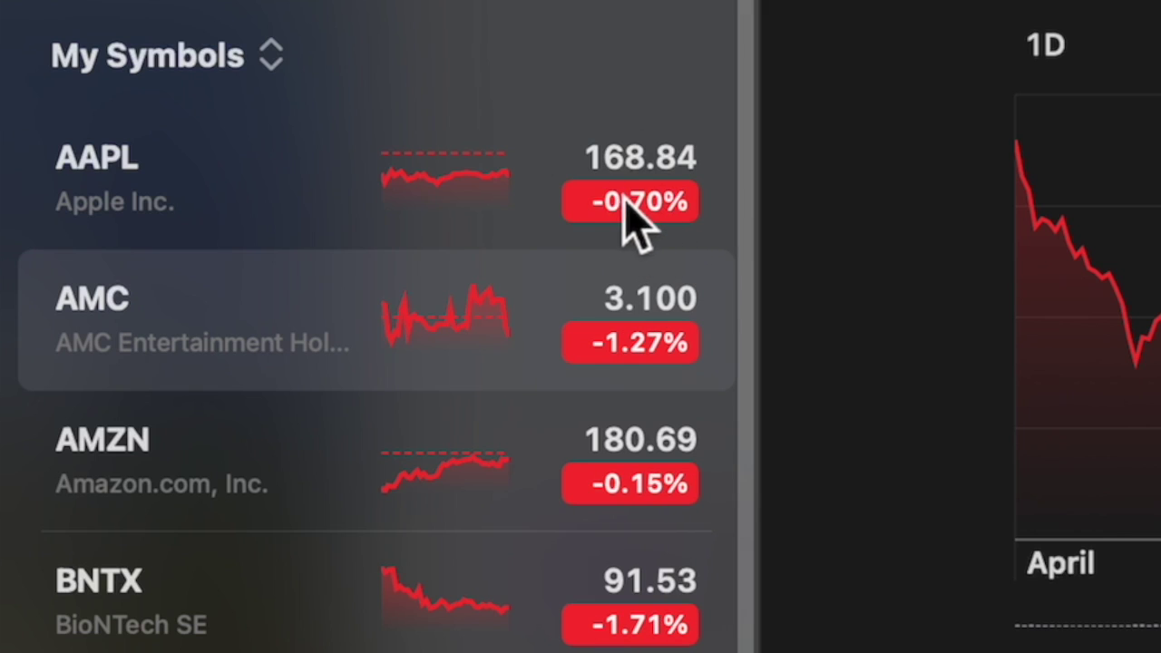
pyautogui.click(628, 209)
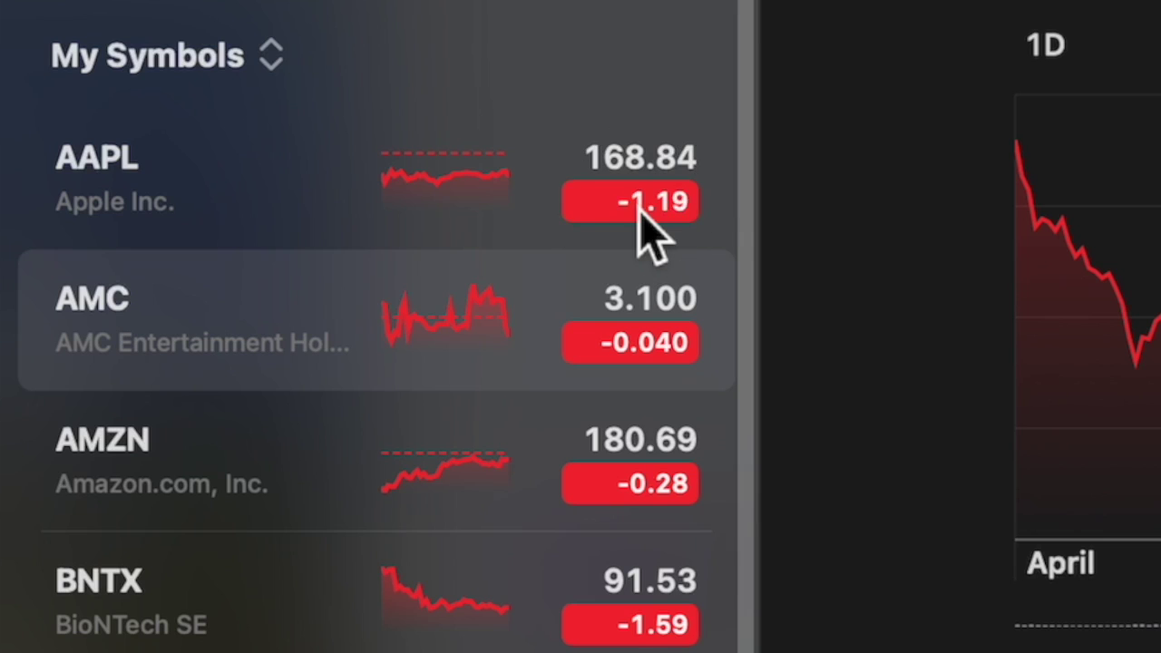
pyautogui.click(639, 208)
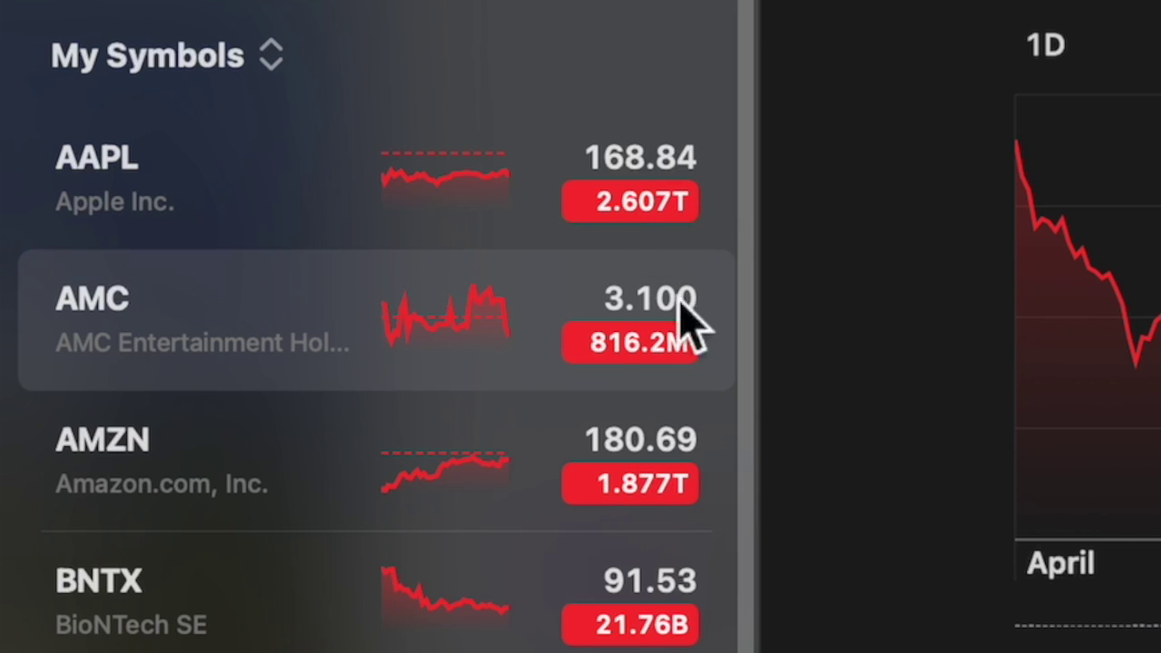
pyautogui.click(637, 218)
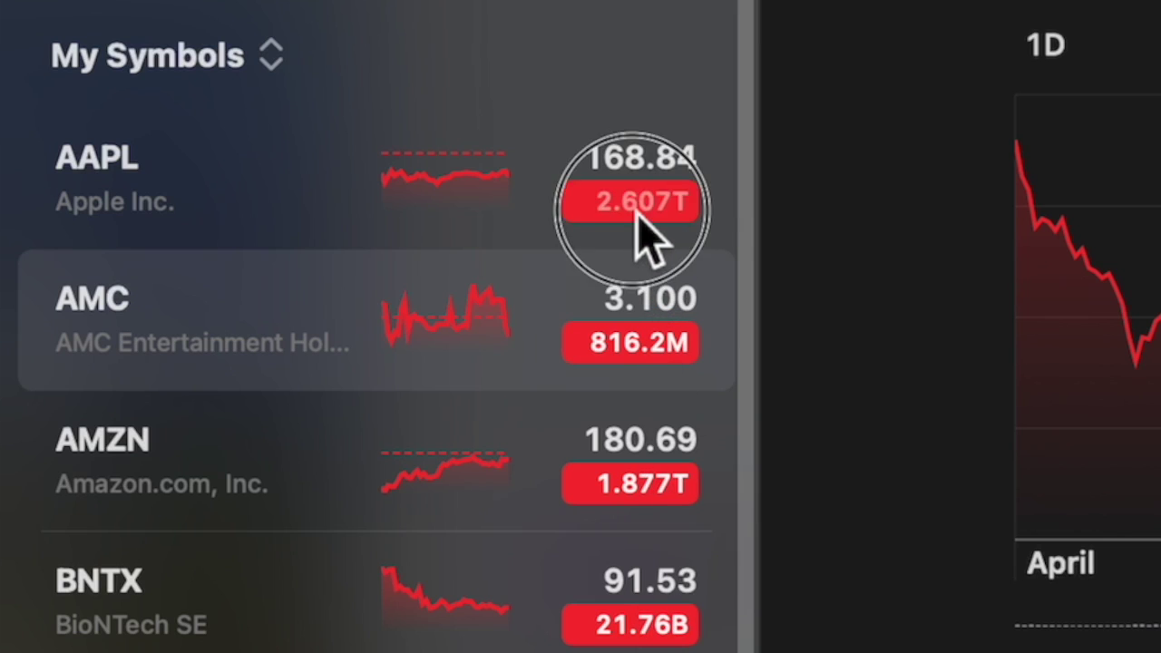
pyautogui.click(637, 218)
pyautogui.click(638, 218)
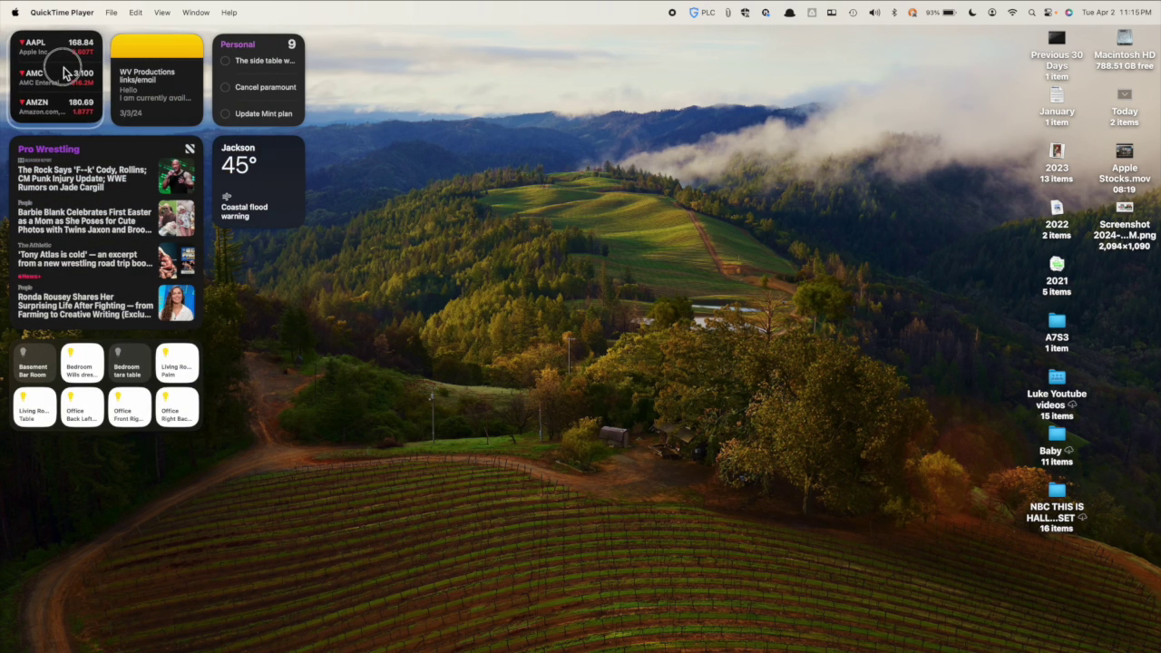
# Step: Open the Widget Gallery from Notification Center and search for 'stock'
pyautogui.click(1099, 12)
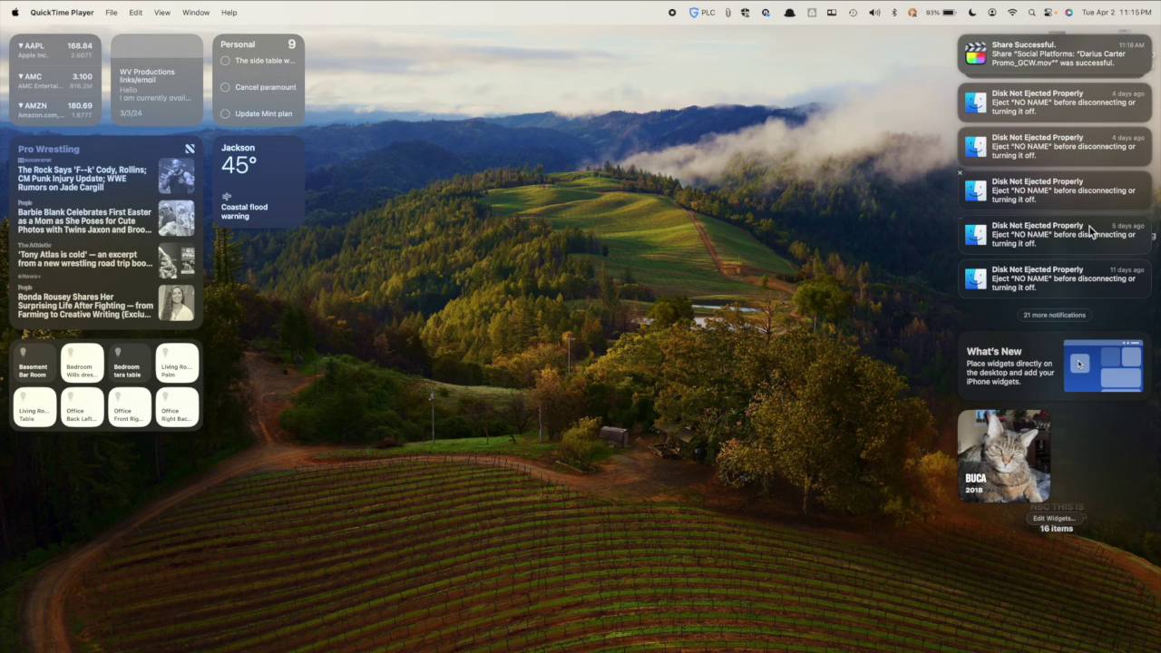
pyautogui.click(1054, 518)
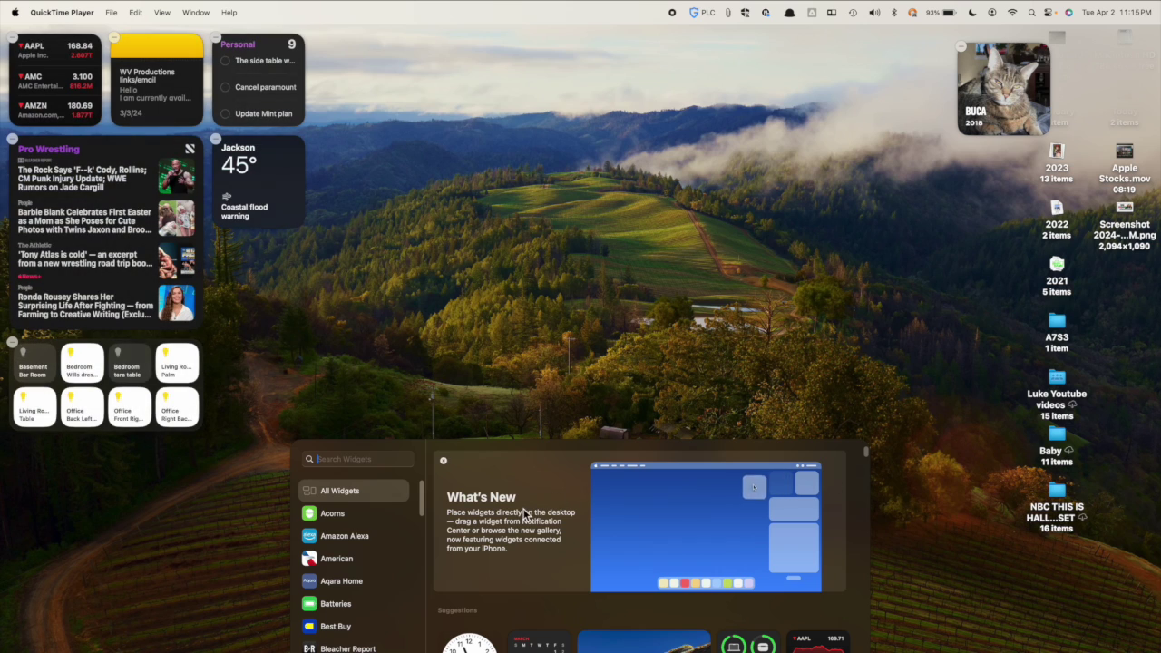
pyautogui.write('stock')
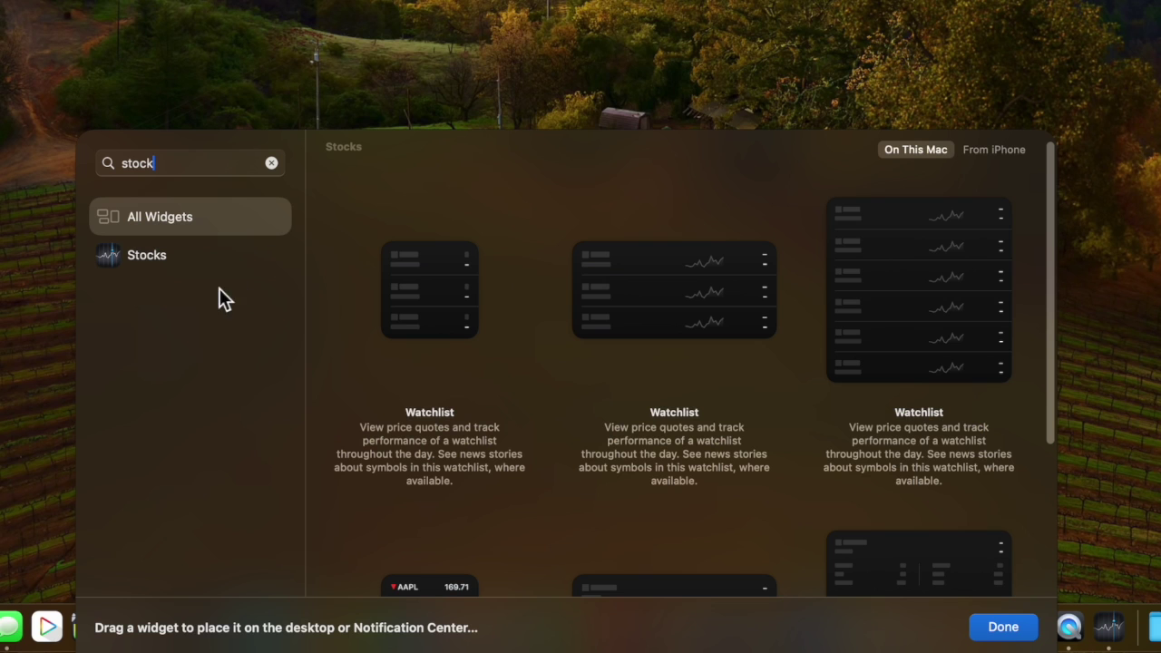
# Step: Drag the medium Stocks Watchlist widget onto the desktop beside the Personal widget
pyautogui.scroll(-3, 562, 309)
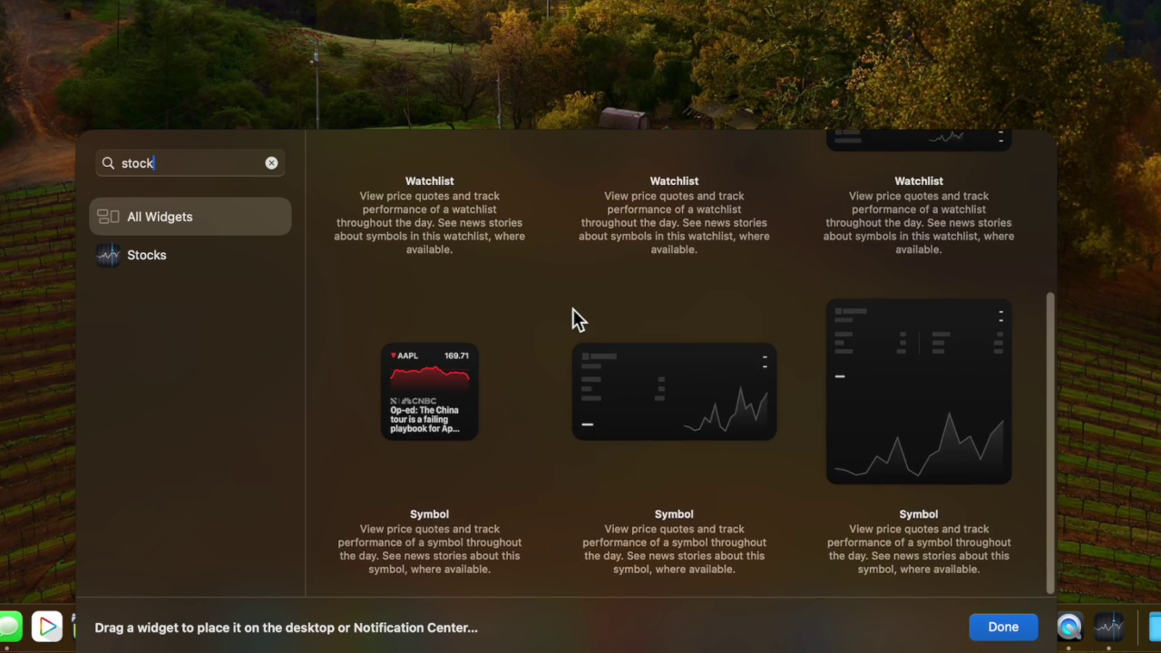
pyautogui.scroll(5, 572, 308)
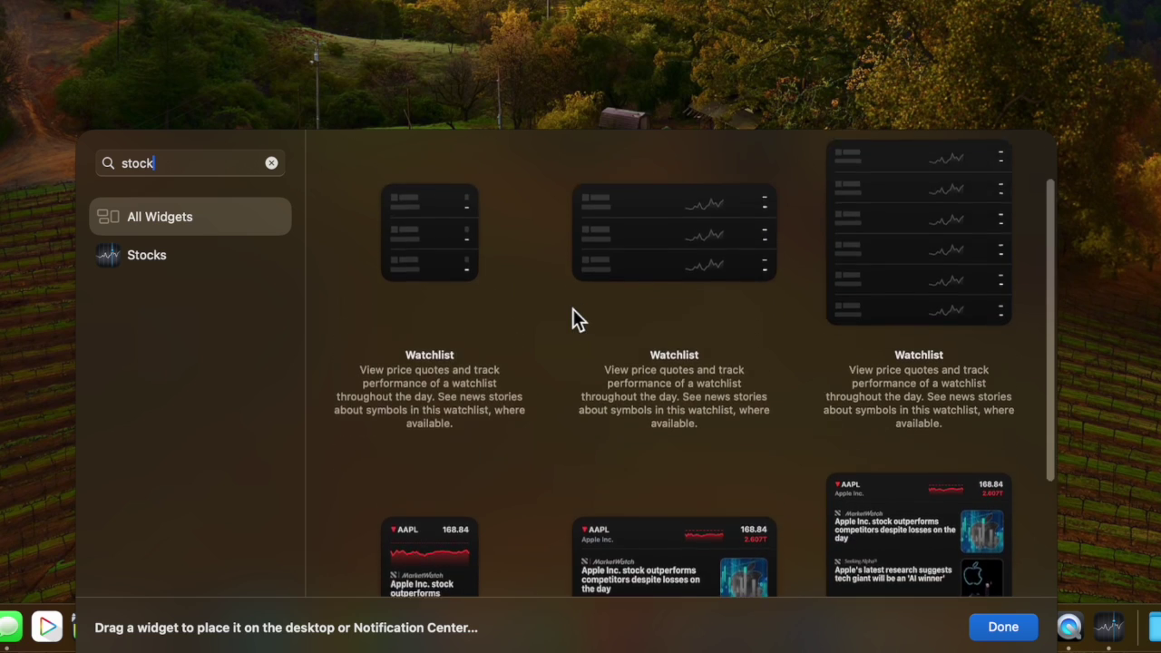
pyautogui.scroll(2, 572, 319)
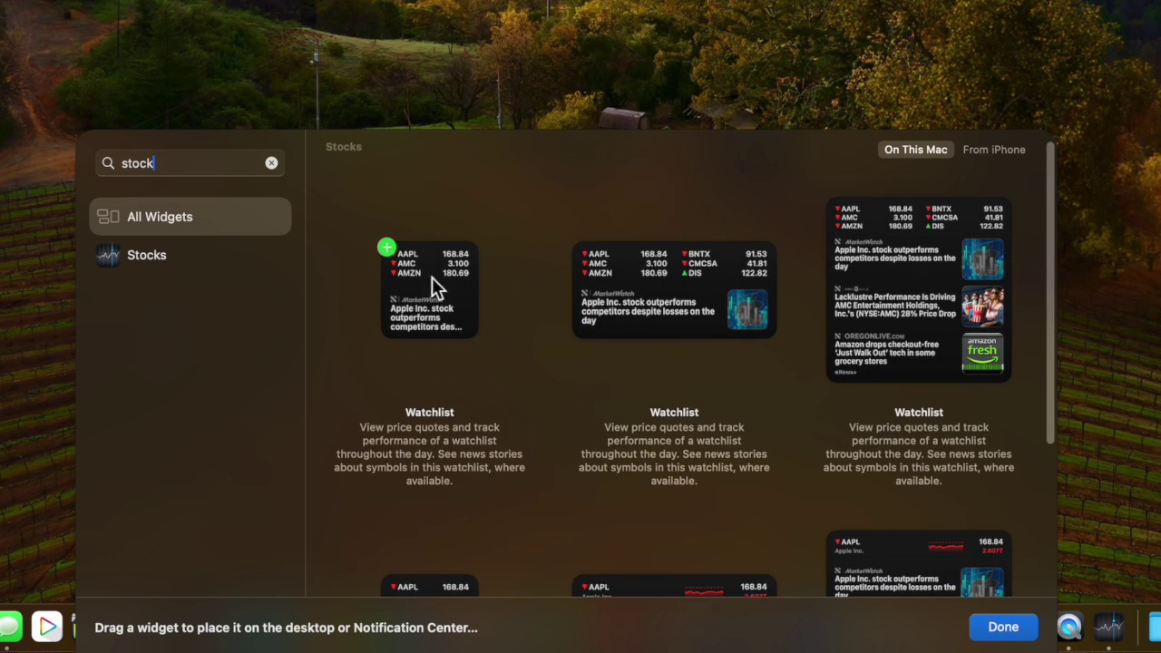
pyautogui.scroll(-3, 429, 312)
pyautogui.scroll(-2, 863, 334)
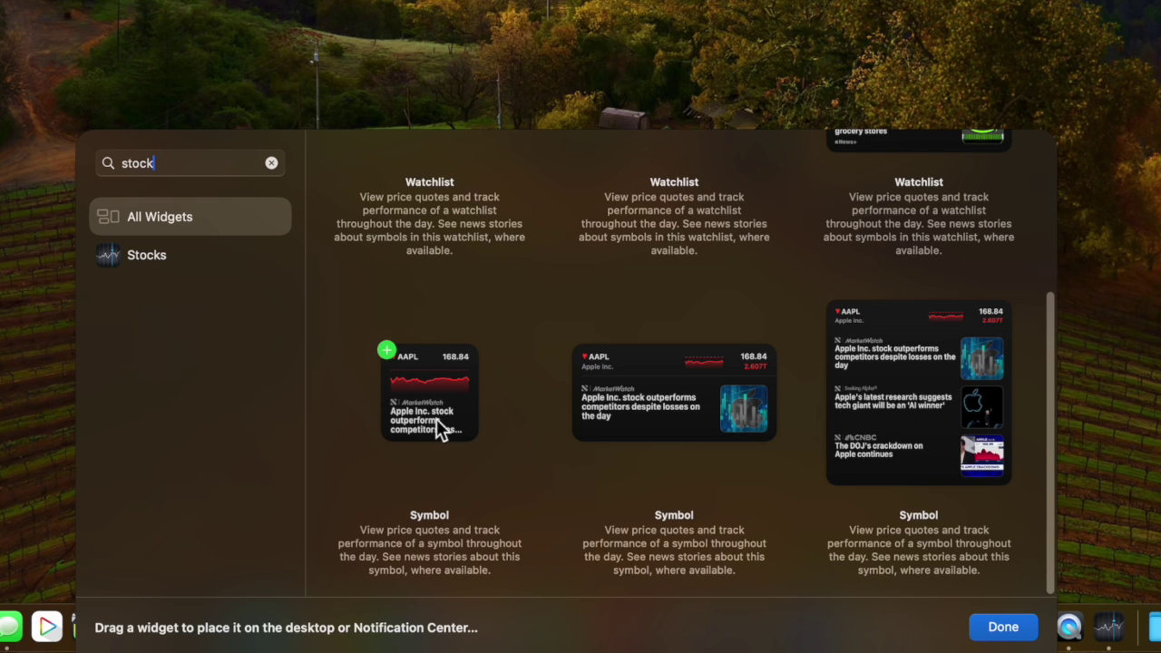
pyautogui.scroll(1, 430, 426)
pyautogui.scroll(5, 434, 420)
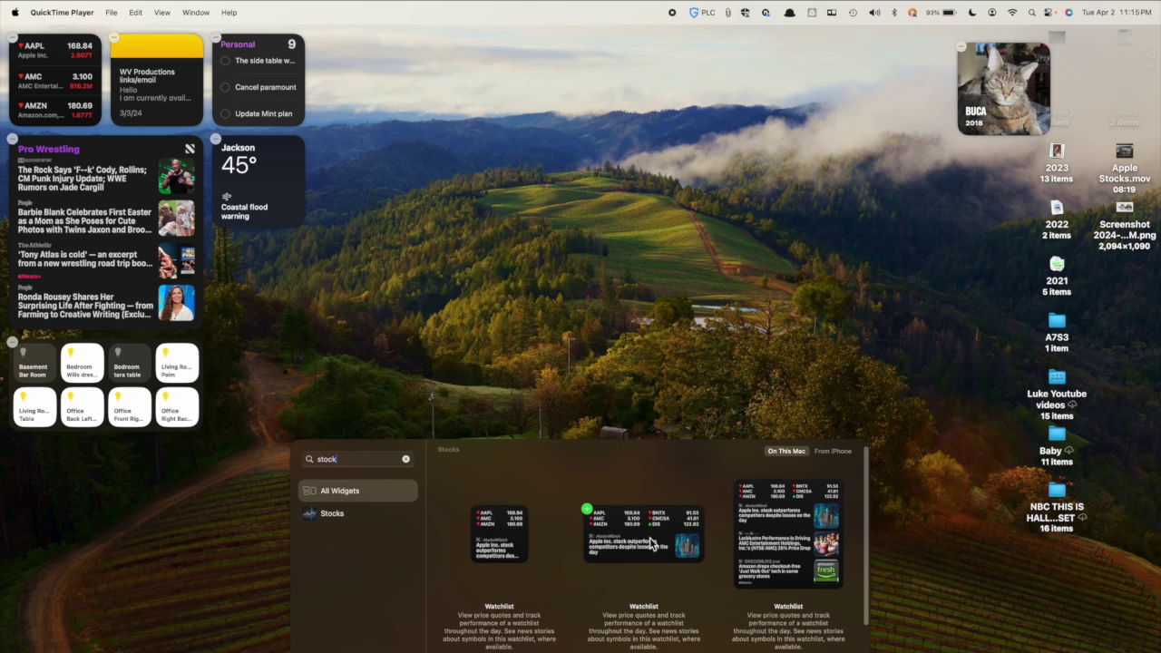
pyautogui.moveTo(650, 542); pyautogui.dragTo(432, 101)
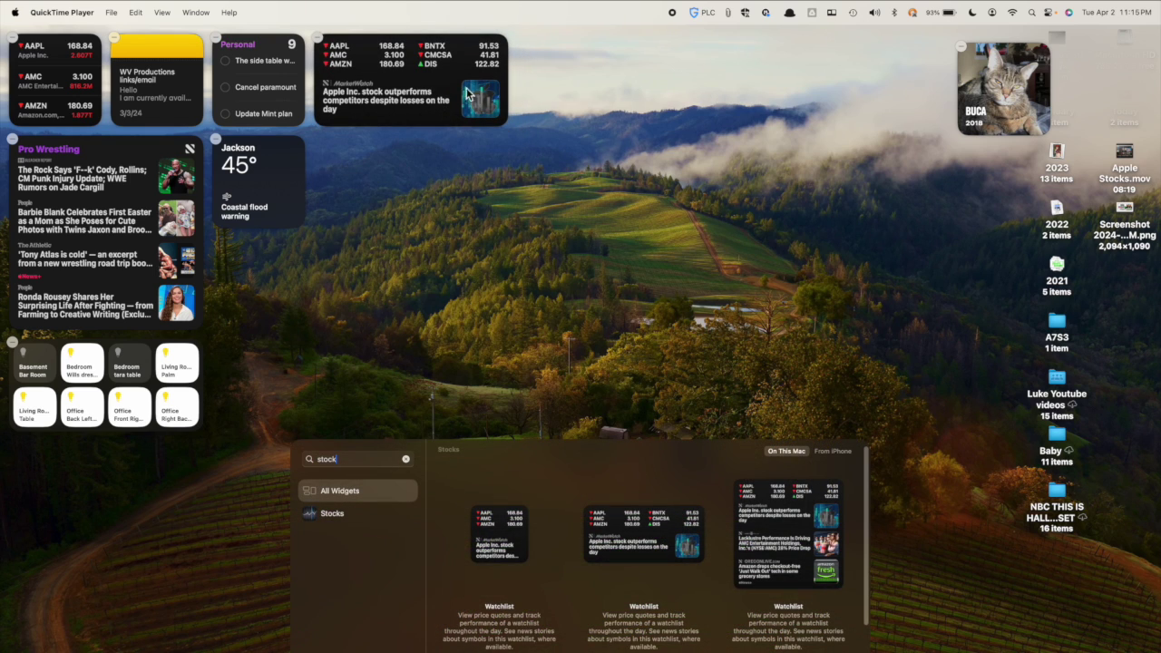
# Step: Close the widget gallery, then resize the Stocks widget to Large and back down to Small
pyautogui.click(518, 371)
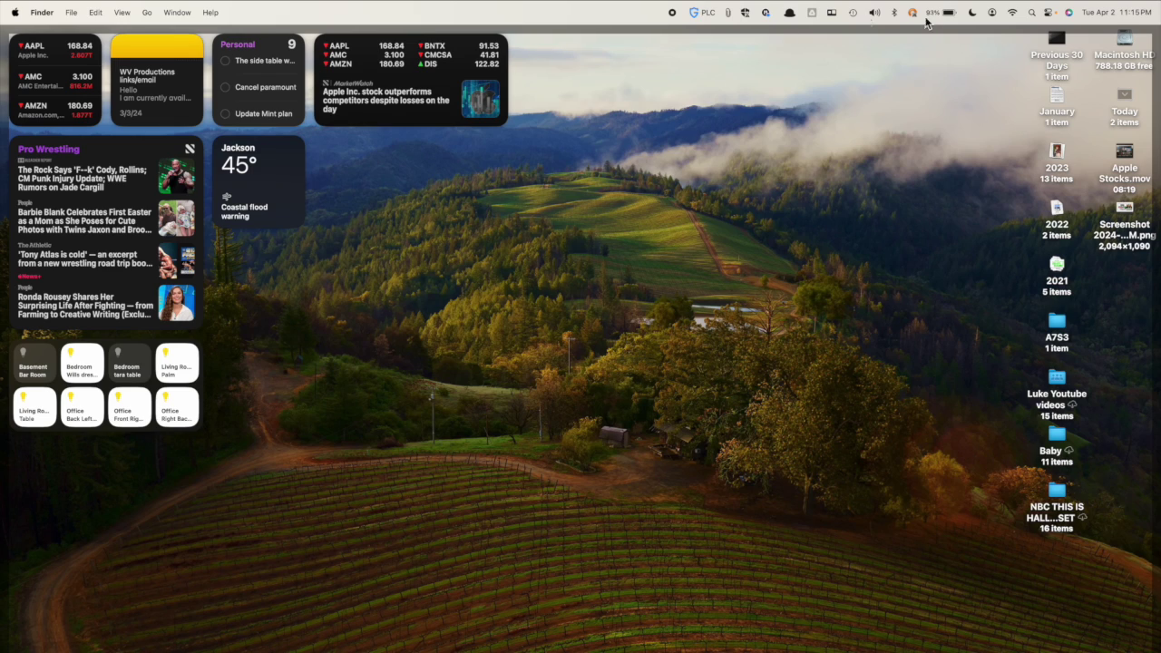
pyautogui.rightClick(444, 80)
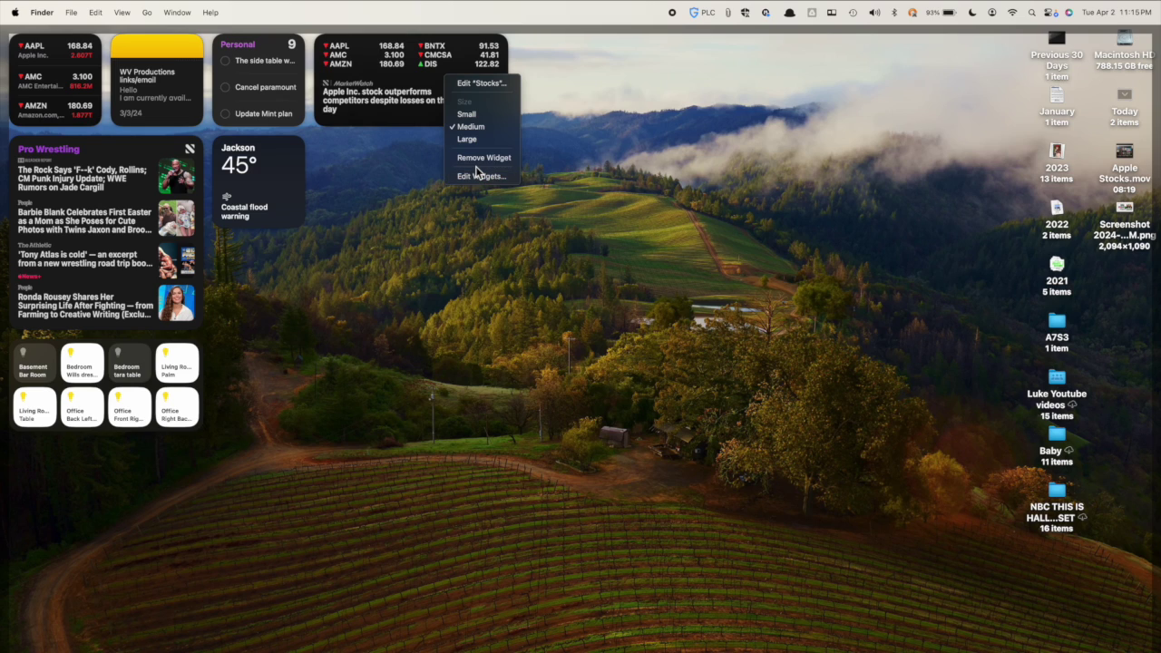
pyautogui.click(468, 141)
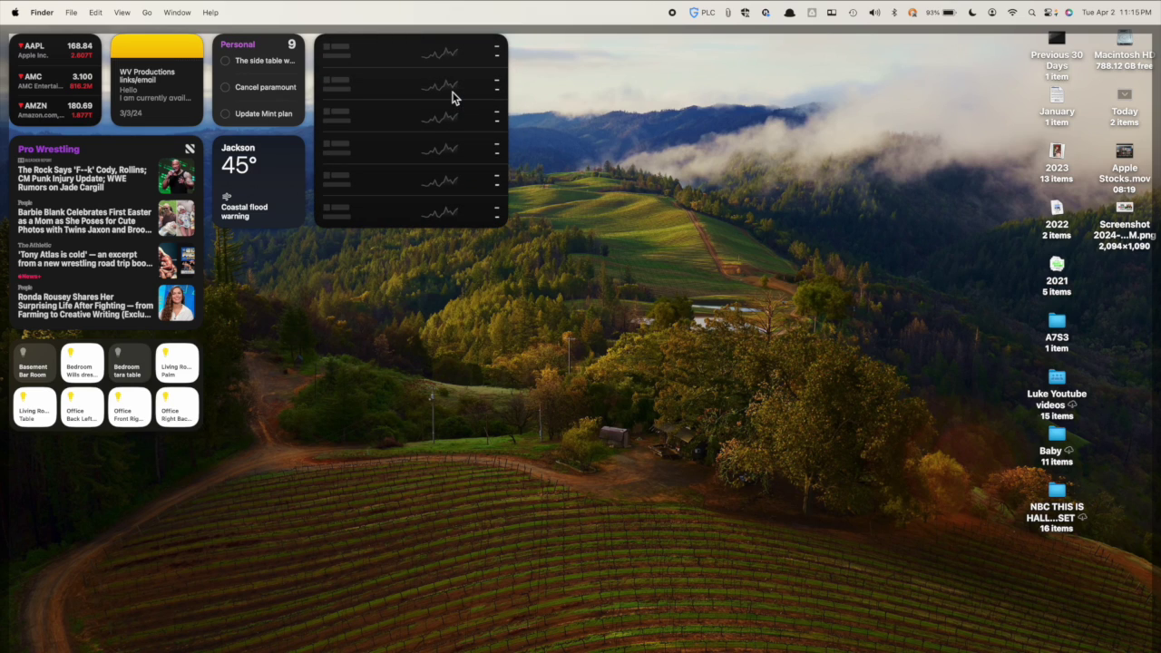
pyautogui.rightClick(454, 95)
pyautogui.click(476, 133)
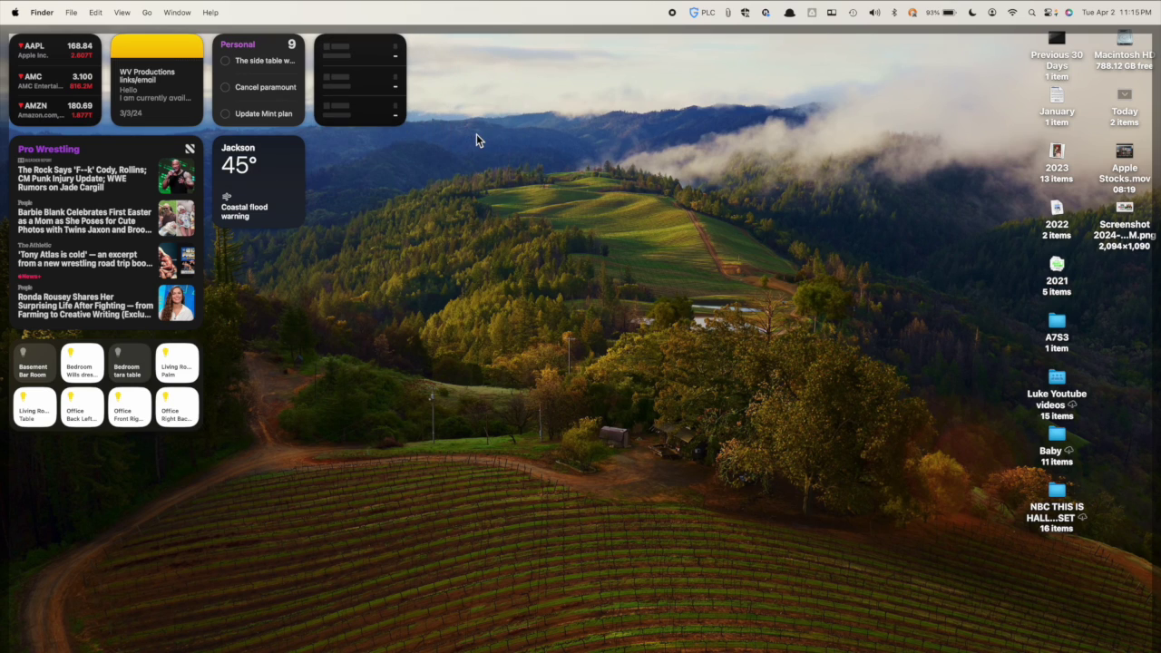